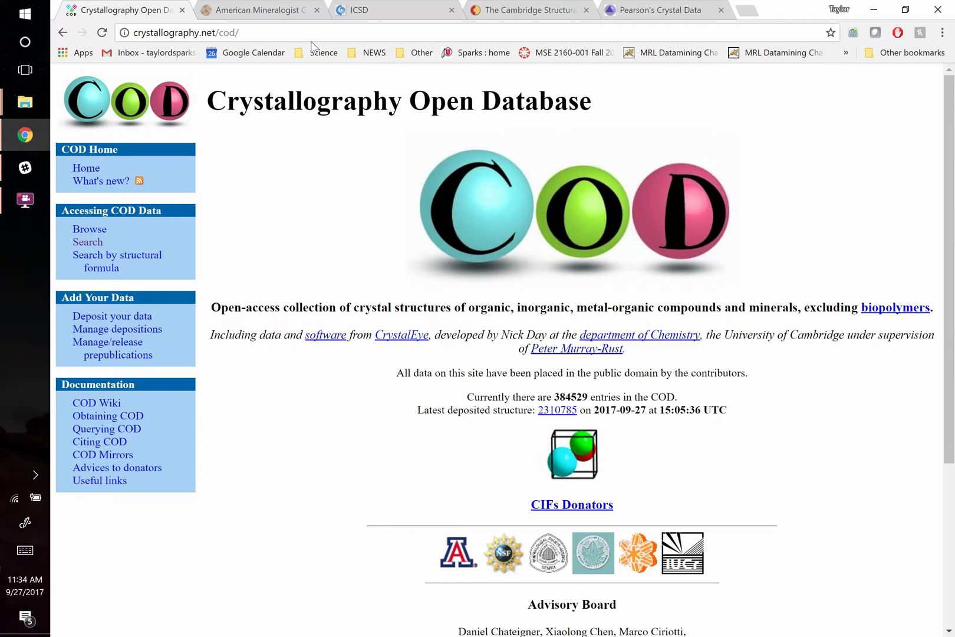
click(255, 6)
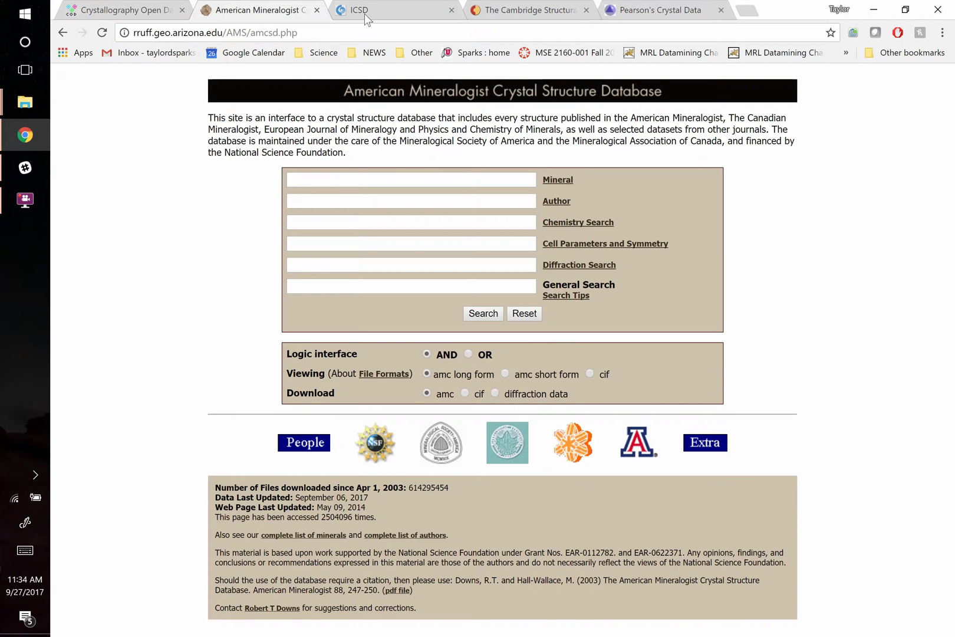
click(399, 6)
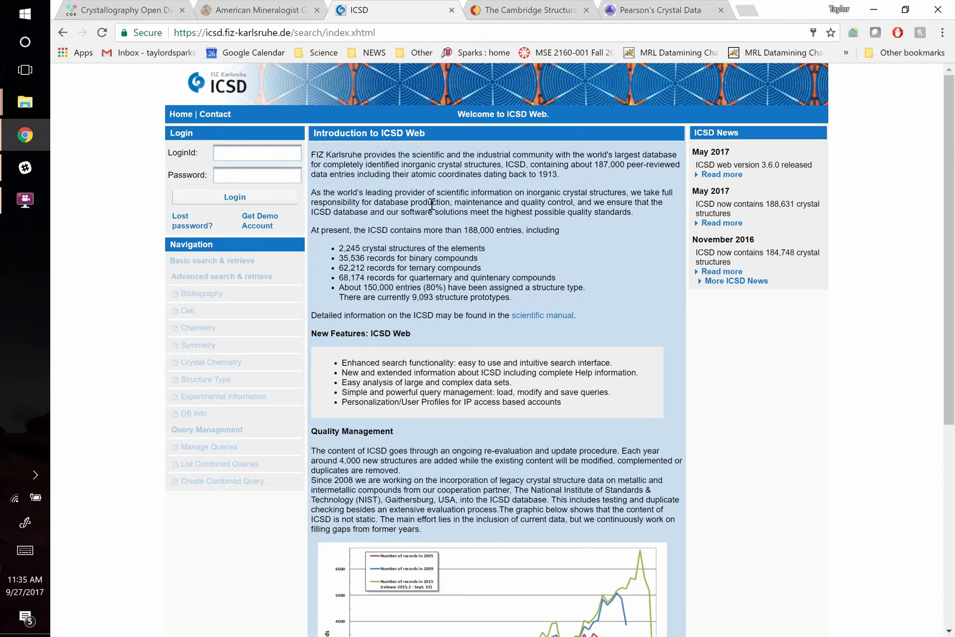
click(544, 7)
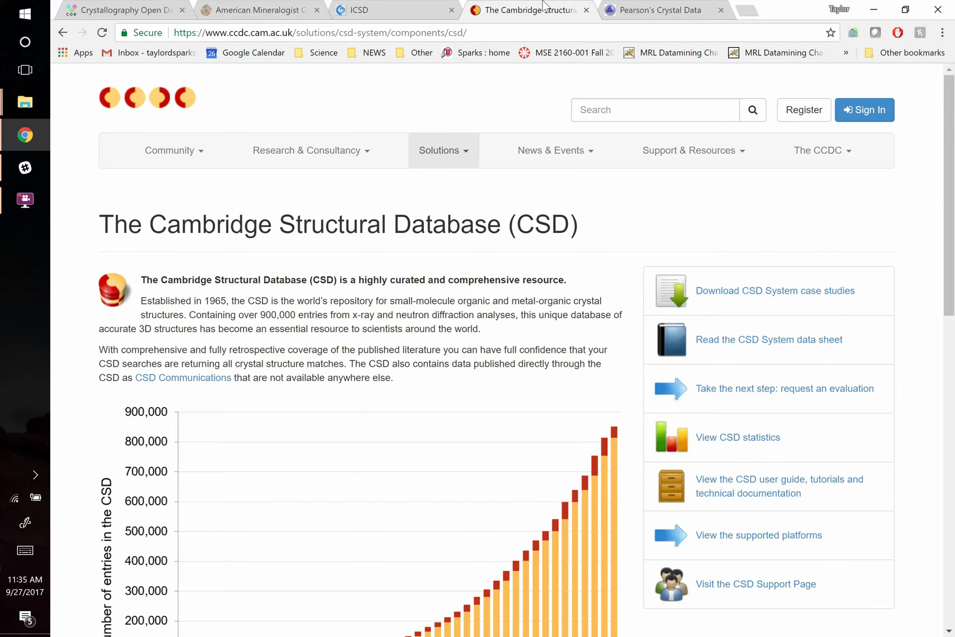
click(645, 7)
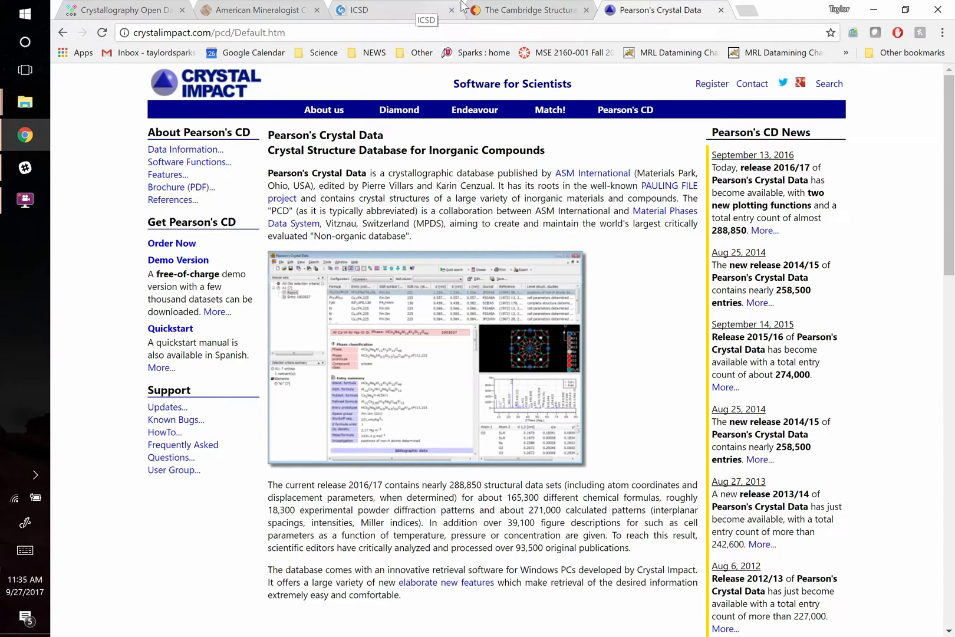
click(390, 6)
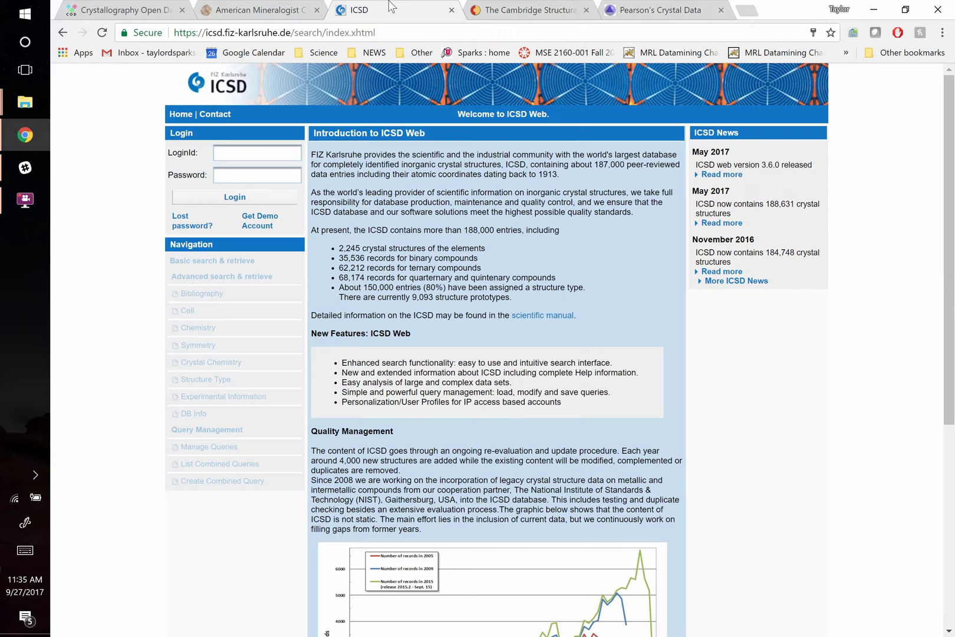
click(264, 6)
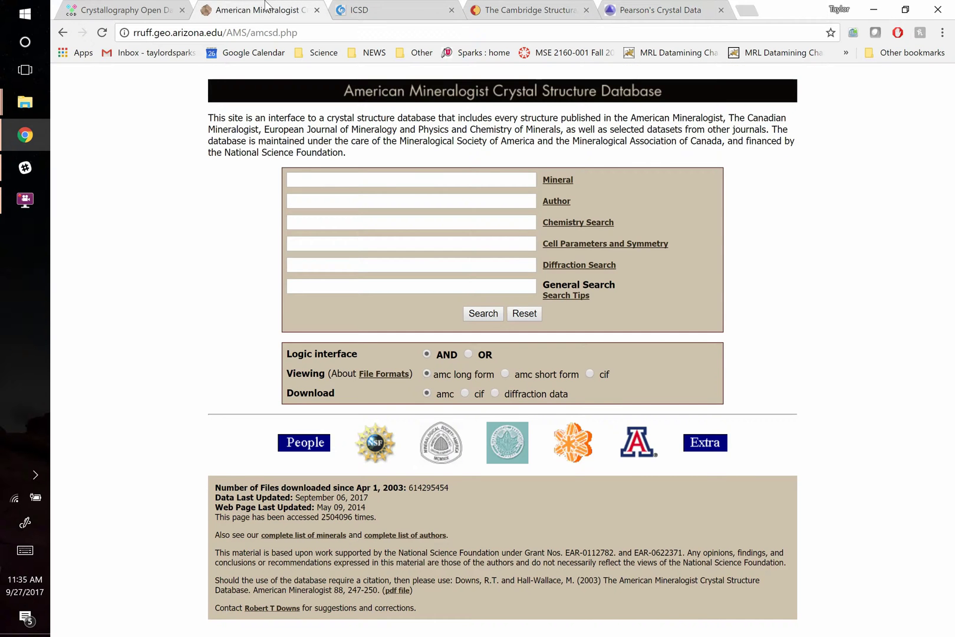
click(134, 5)
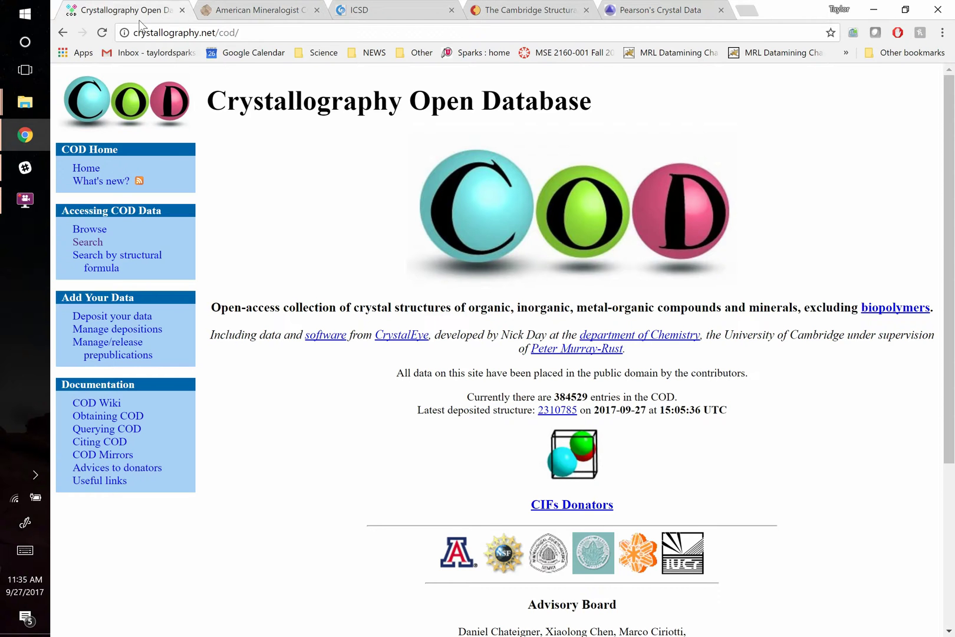
- Run a COD text search for 'rock salt' and highlight the term in the first result
click(87, 242)
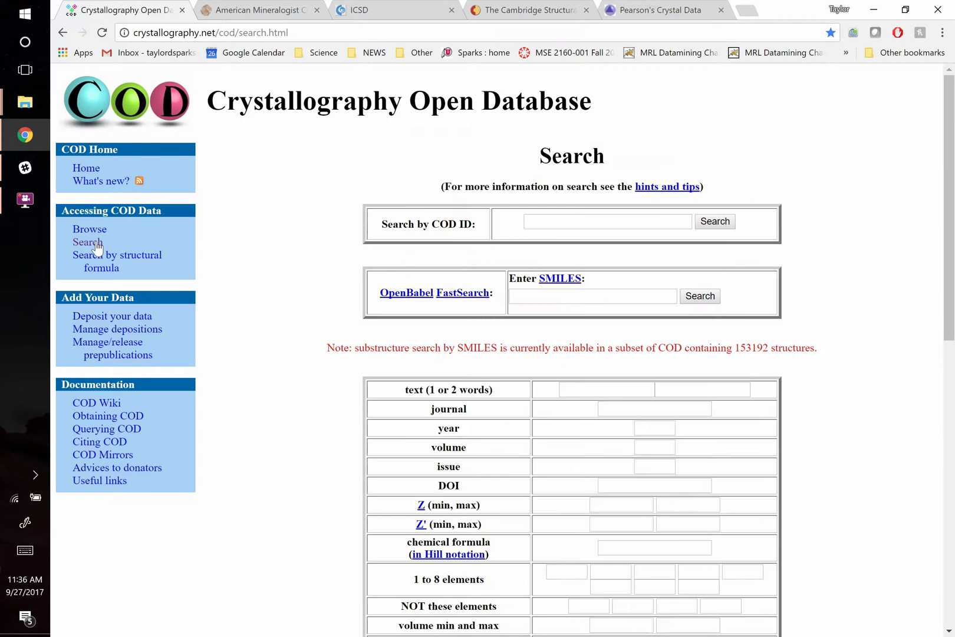
scroll(297, 285, down, 4)
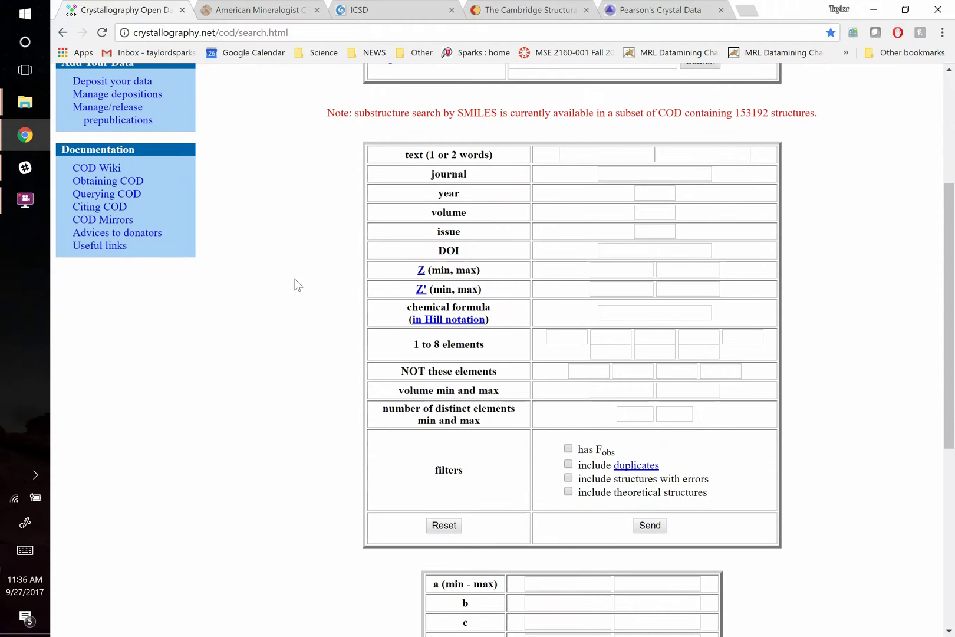
scroll(298, 285, up, 1)
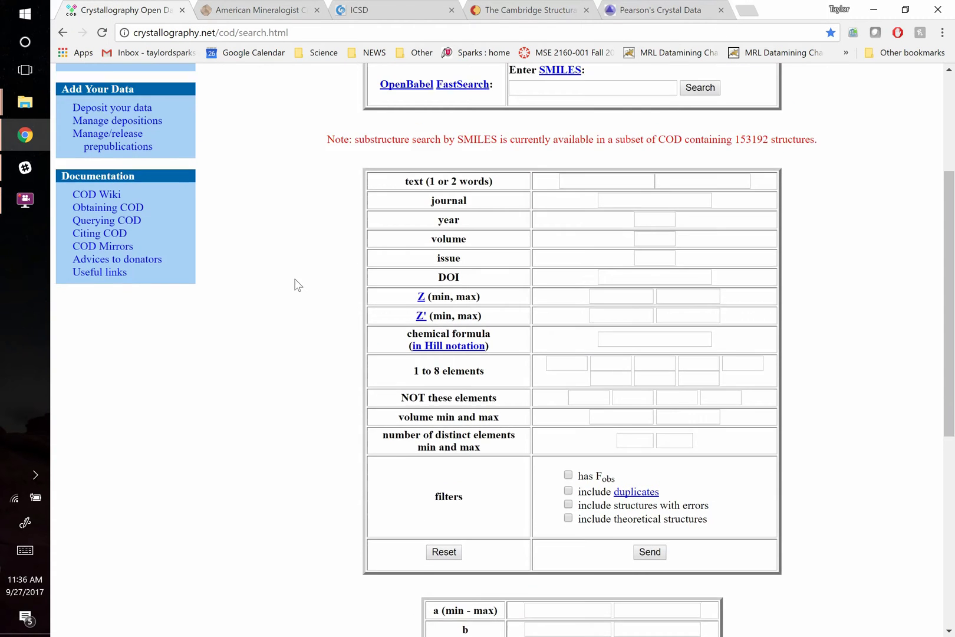
click(580, 221)
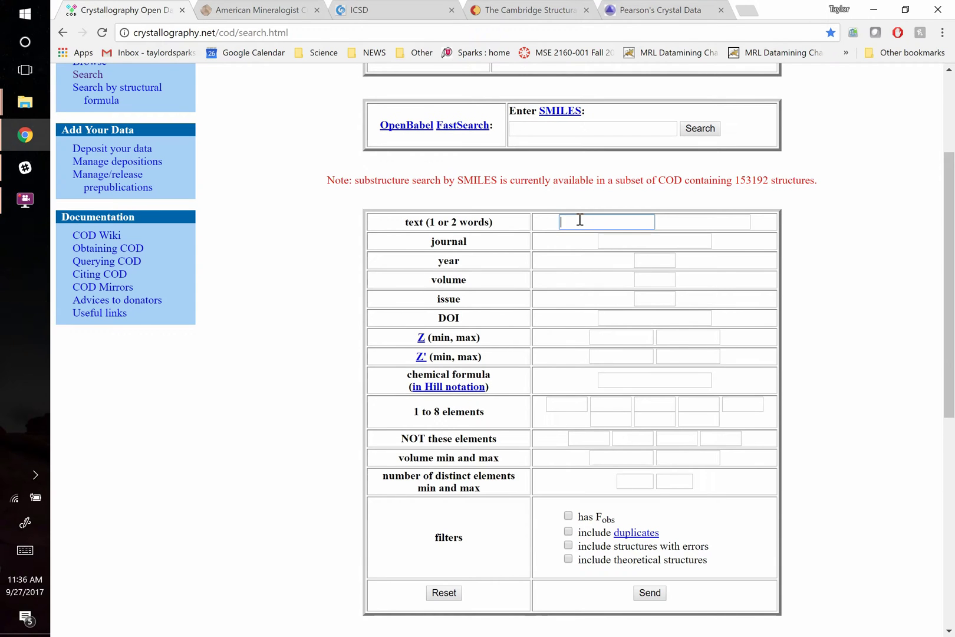
text(rock salt)
key(Return)
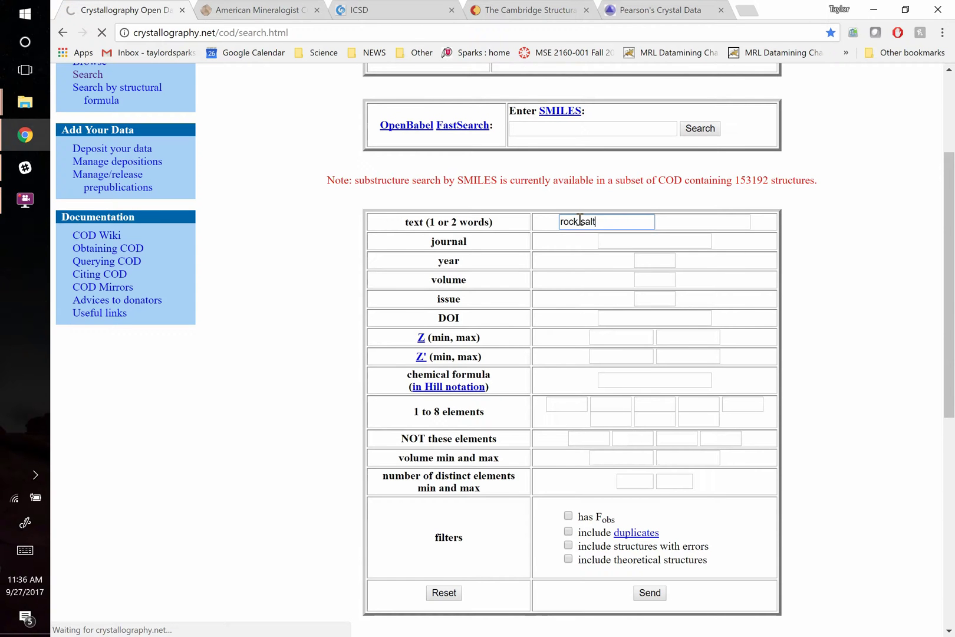
click(645, 596)
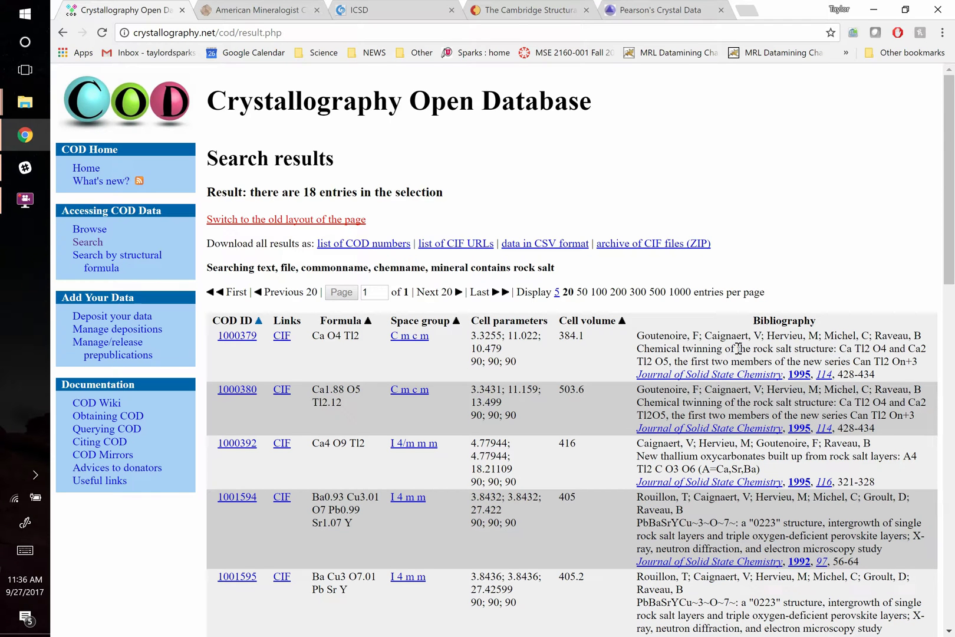
drag(753, 349, 794, 349)
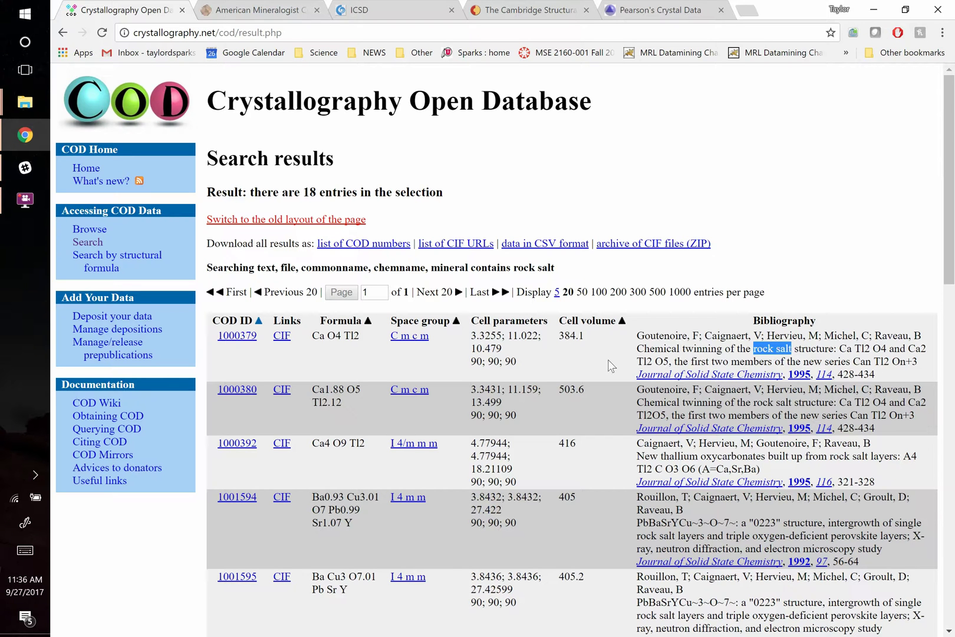
- Replace the search term with 'jadeite' and run the text search
click(63, 32)
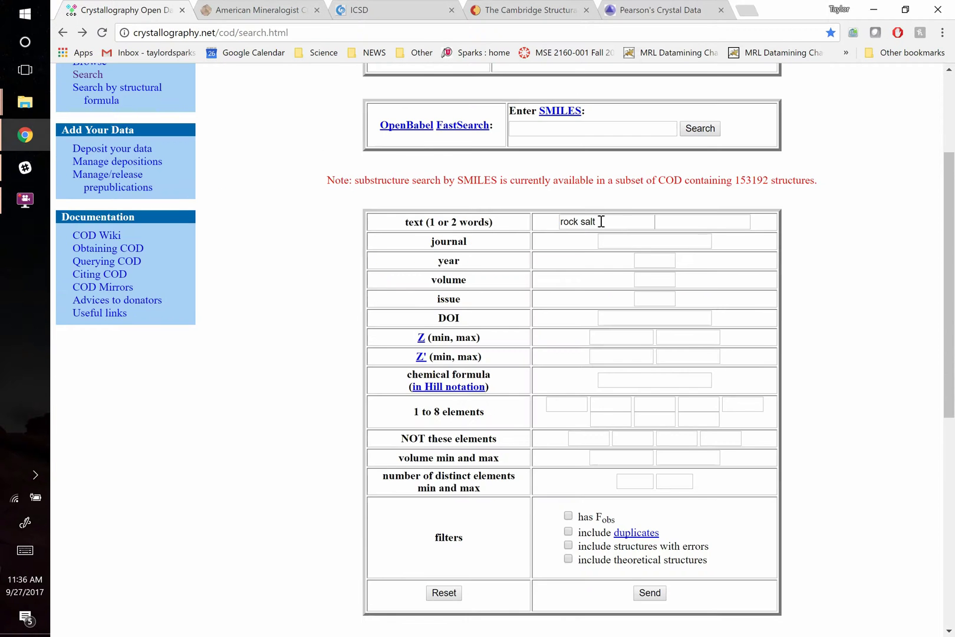
drag(601, 222, 519, 228)
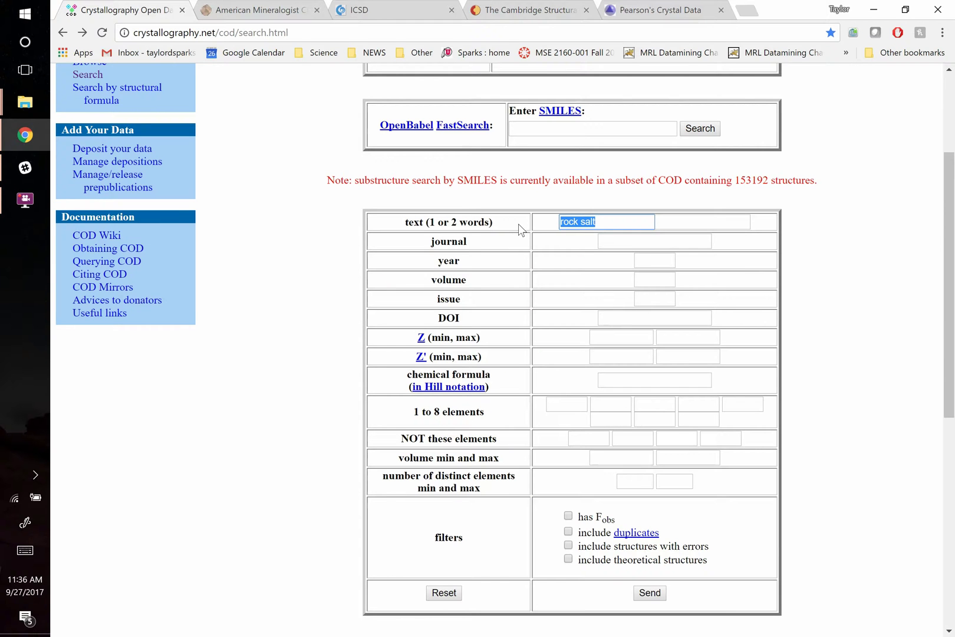
text(jadeite)
key(Return)
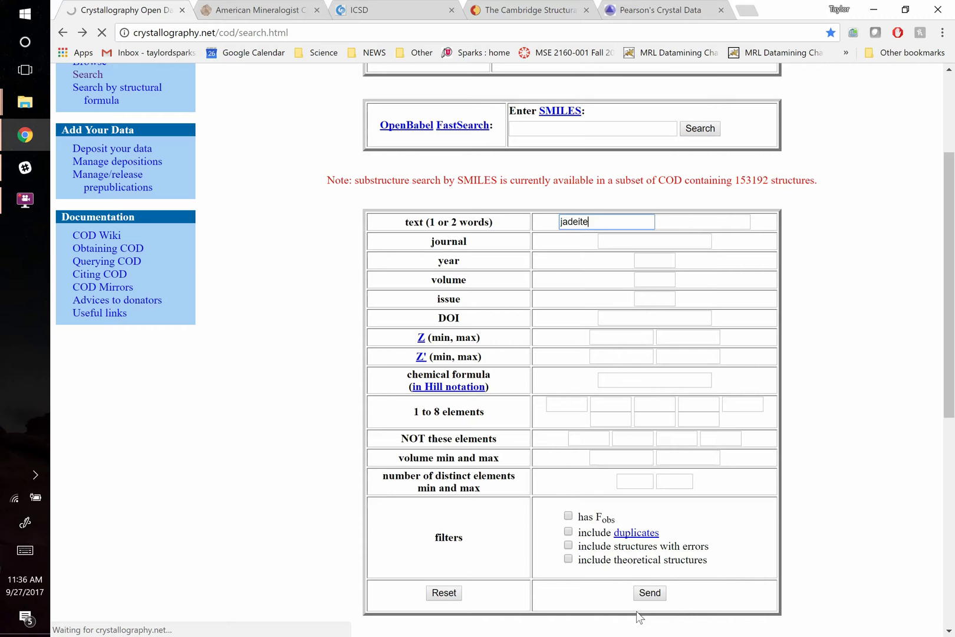
click(651, 596)
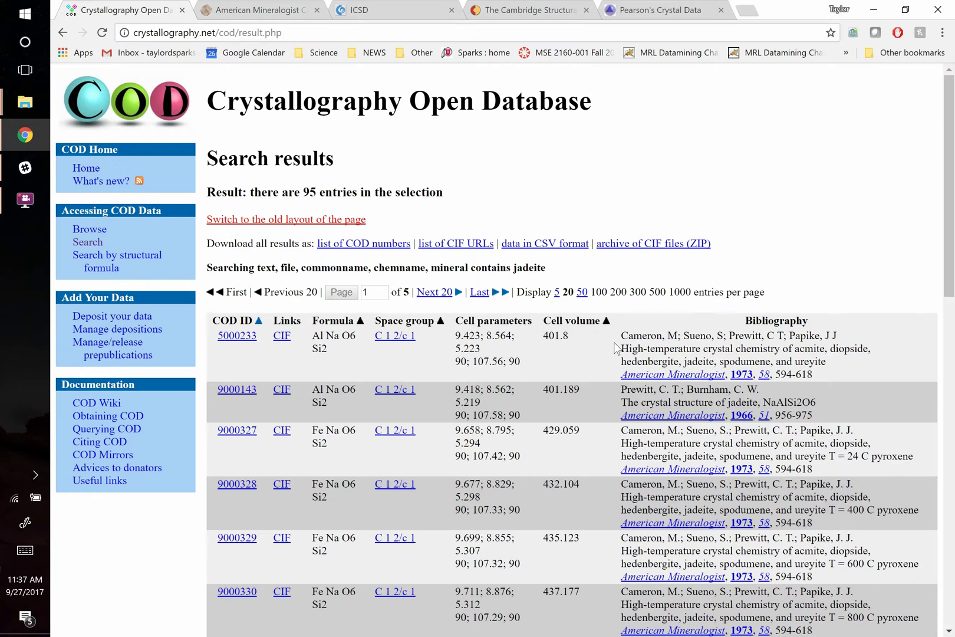
- Review the 95 jadeite results, clear the title highlight, and return to the search form
scroll(615, 342, down, 3)
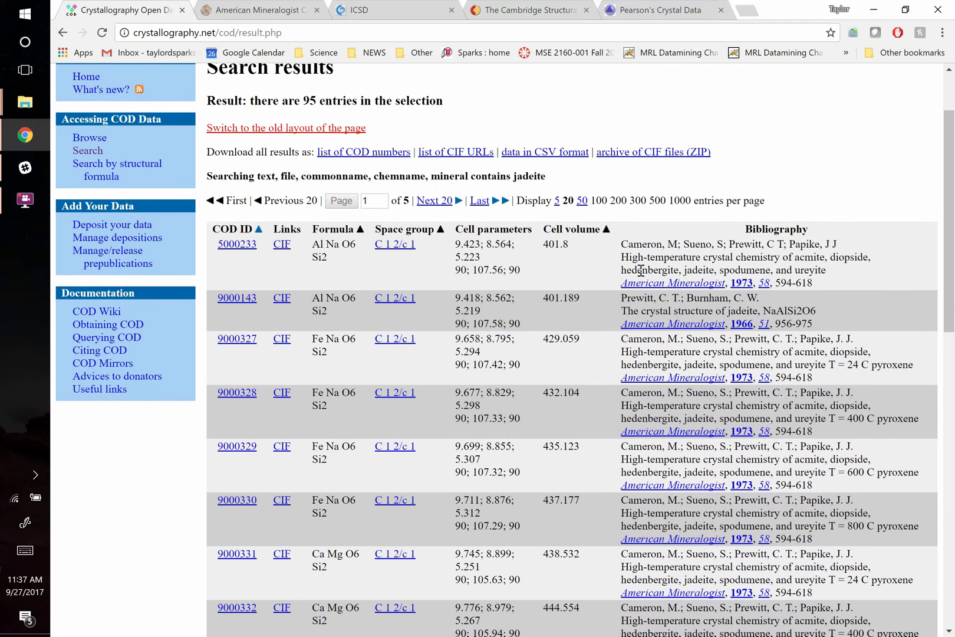
drag(623, 258, 818, 268)
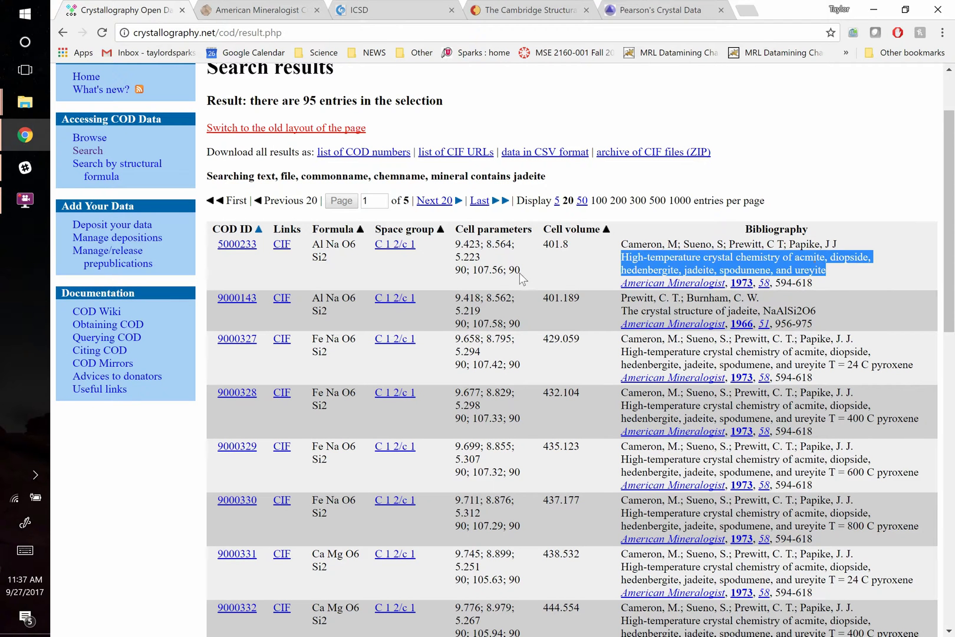
scroll(460, 273, down, 2)
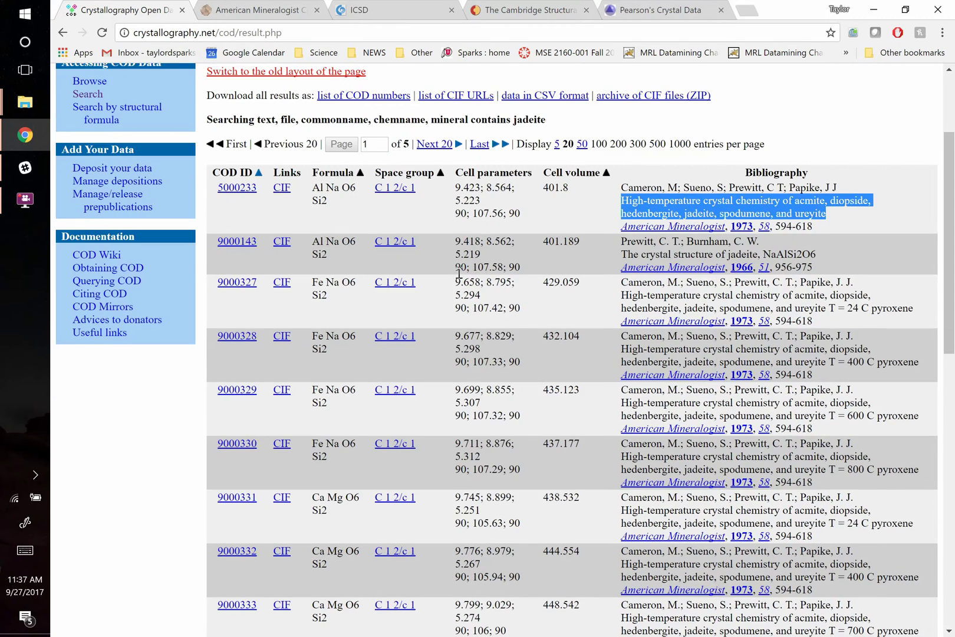
scroll(460, 273, down, 3)
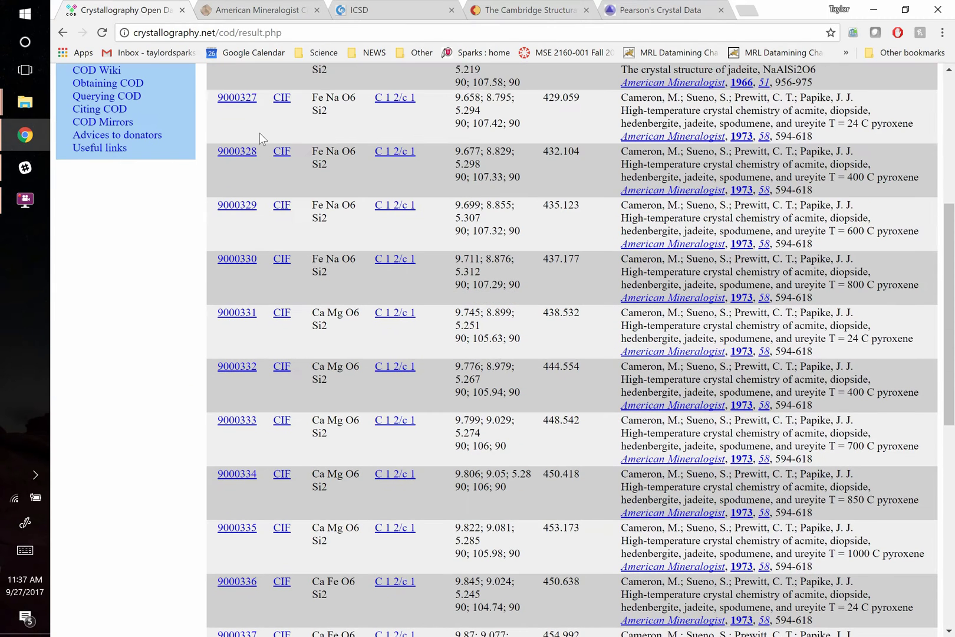
scroll(303, 140, up, 3)
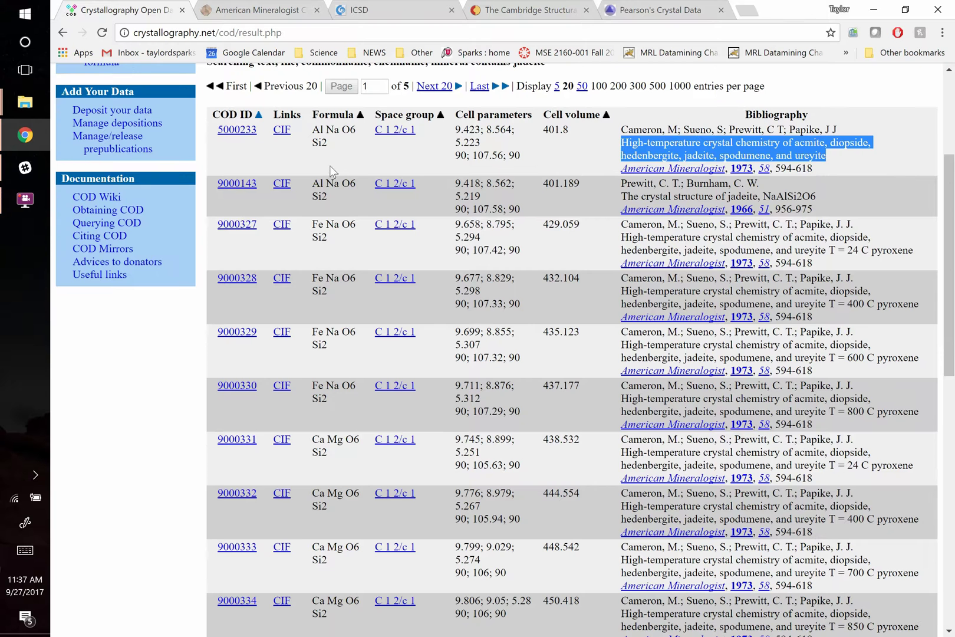
scroll(328, 232, down, 3)
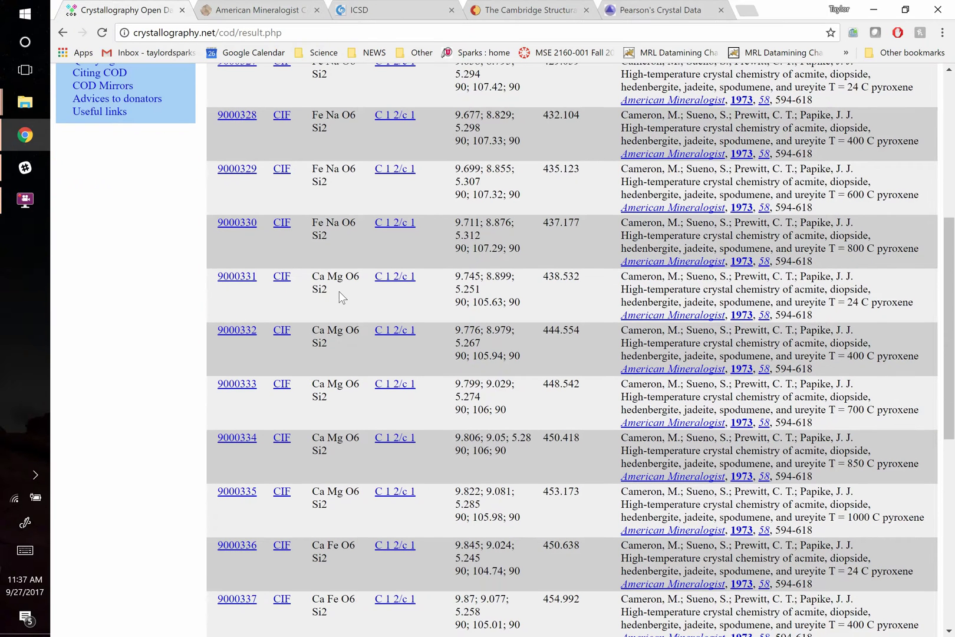
scroll(340, 292, up, 6)
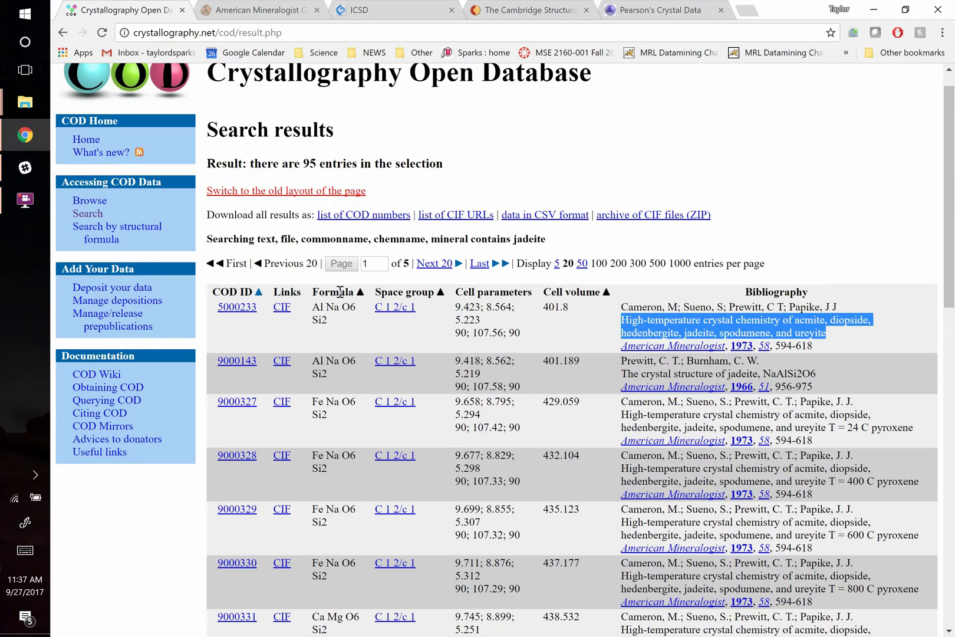
click(488, 174)
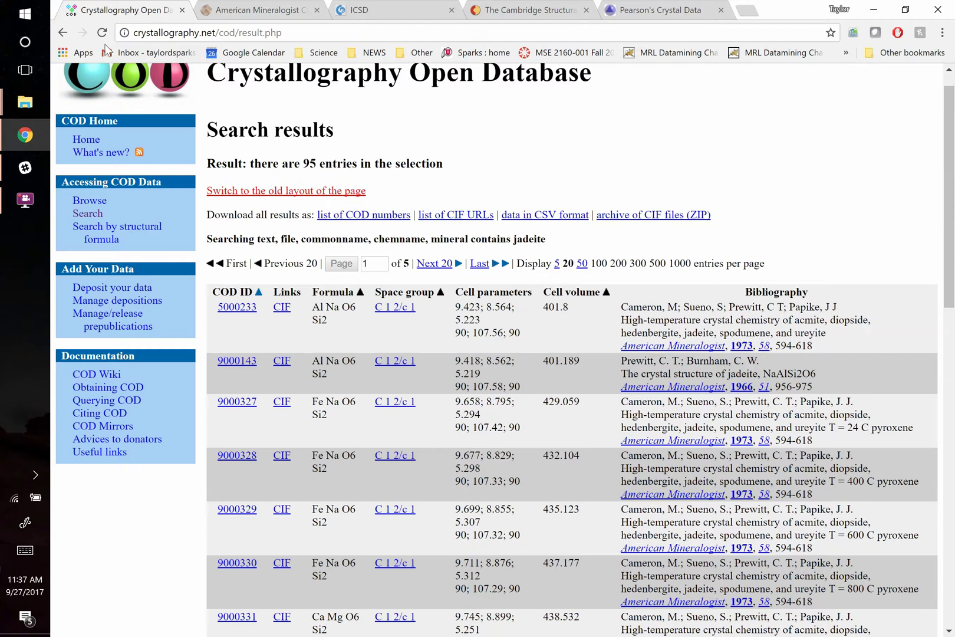
click(62, 33)
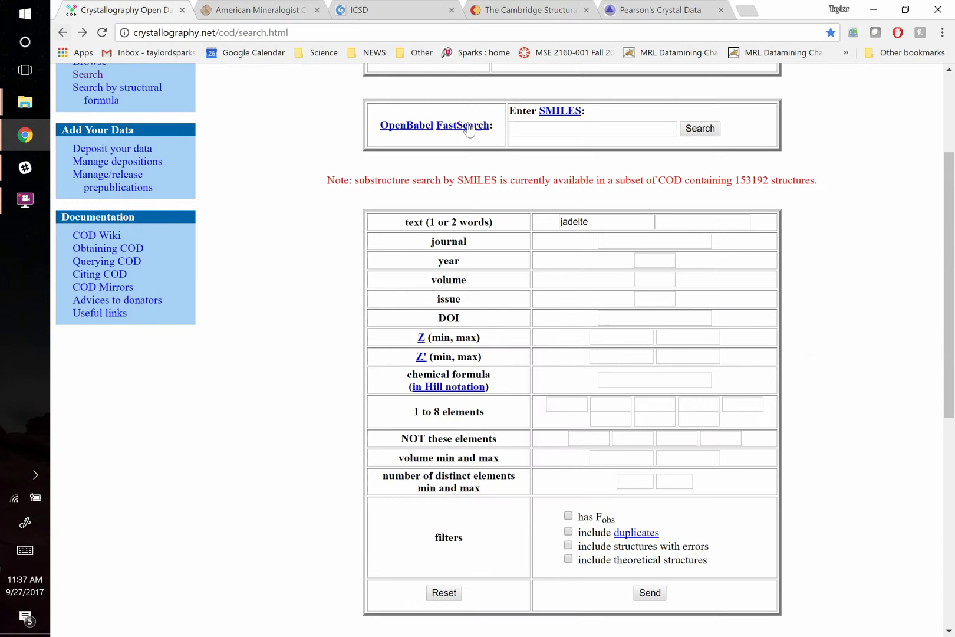
- Swap the jadeite text term for an element search on Na and Cl
double_click(606, 221)
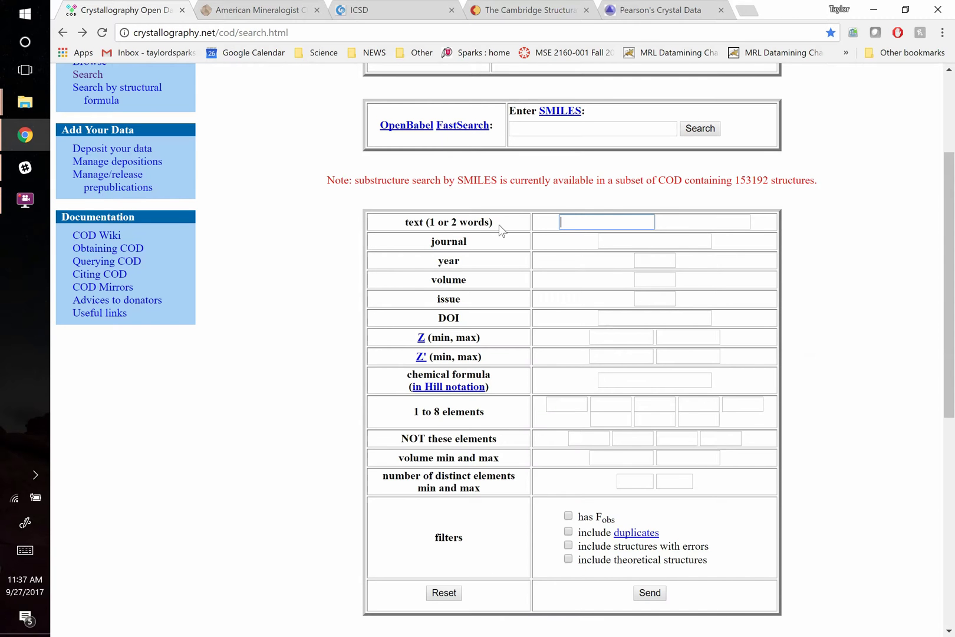
click(569, 405)
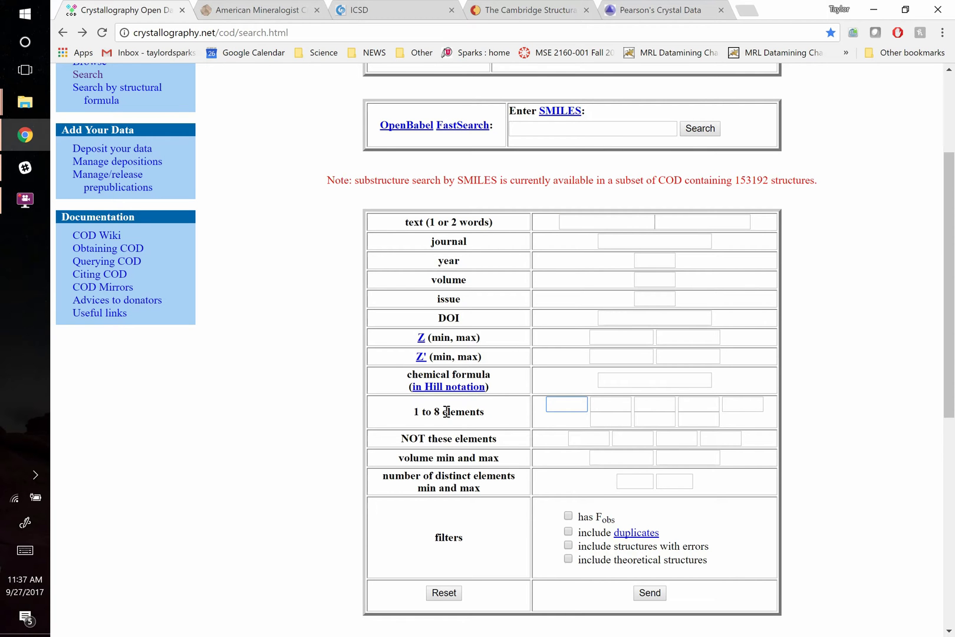
text(Na)
key(Tab)
text(Cl)
click(565, 422)
click(658, 596)
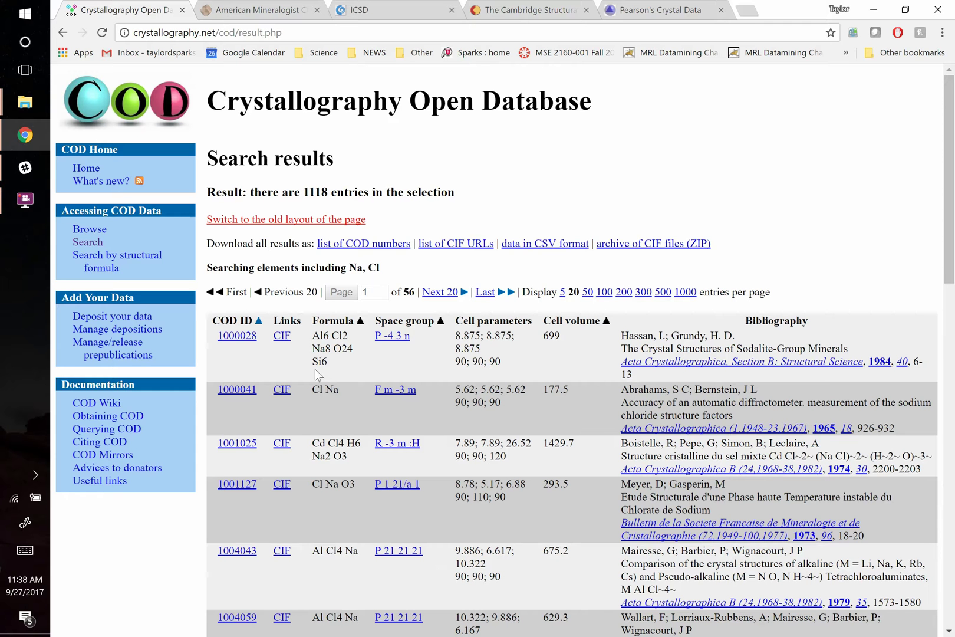
- Limit the Na–Cl search to a minimum and maximum of 2 distinct elements
click(62, 33)
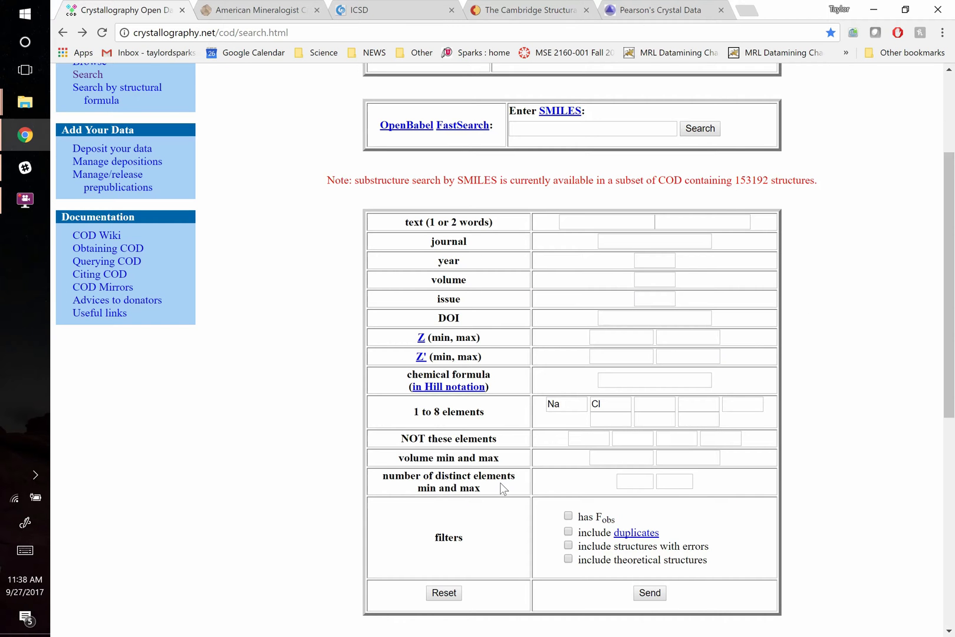
click(631, 483)
text(2)
click(672, 482)
text(2)
click(711, 485)
click(663, 599)
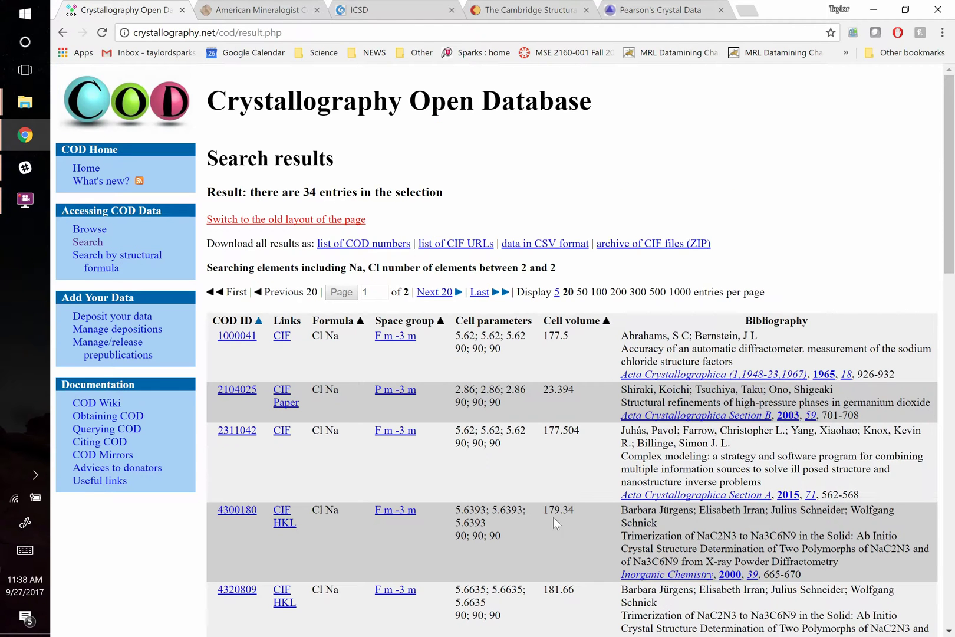
- Scroll through the 34 Cl Na results
scroll(438, 398, down, 2)
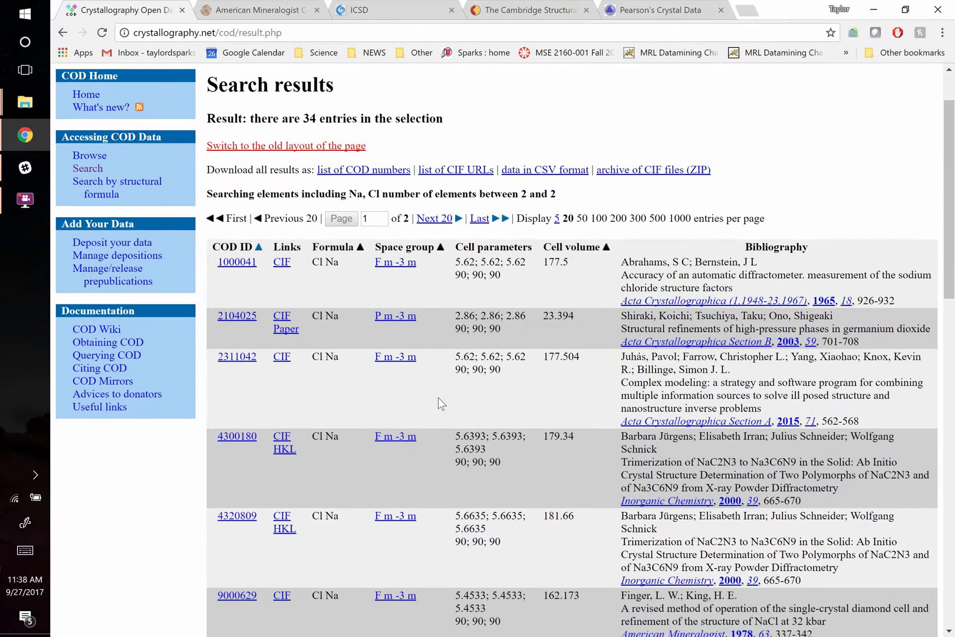
scroll(438, 398, down, 15)
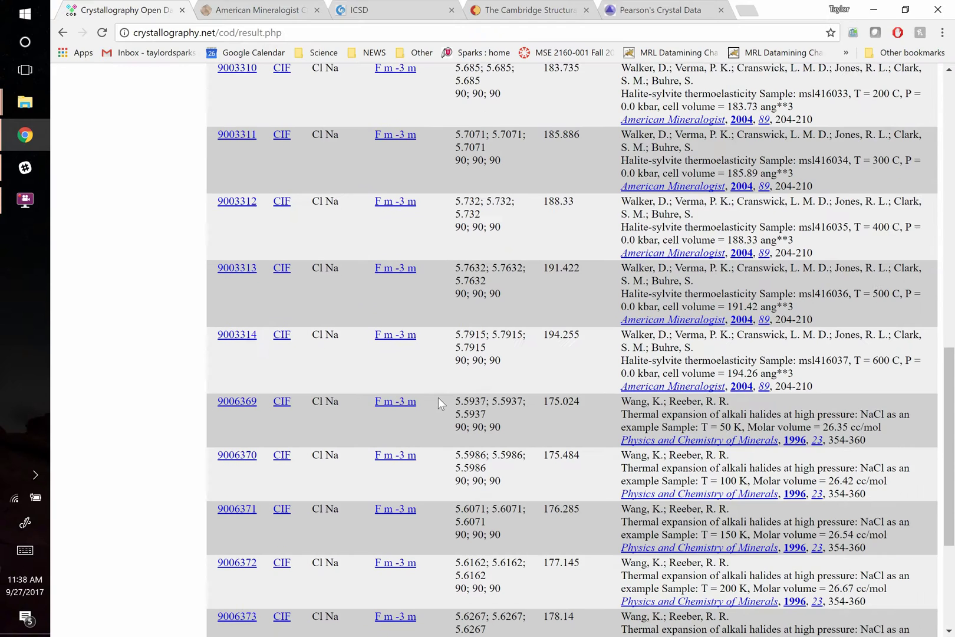
scroll(438, 398, up, 15)
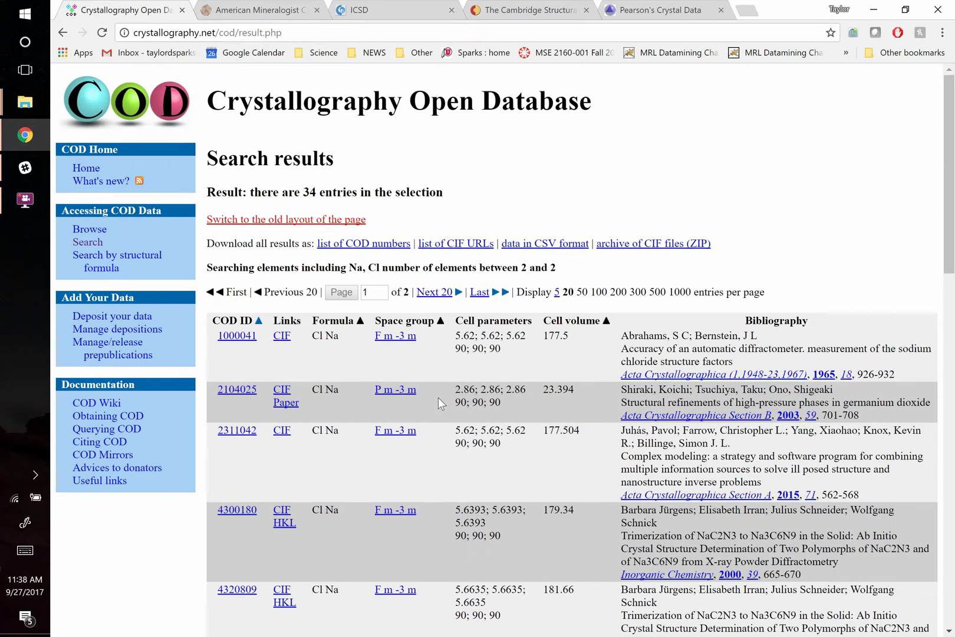
scroll(438, 404, down, 1)
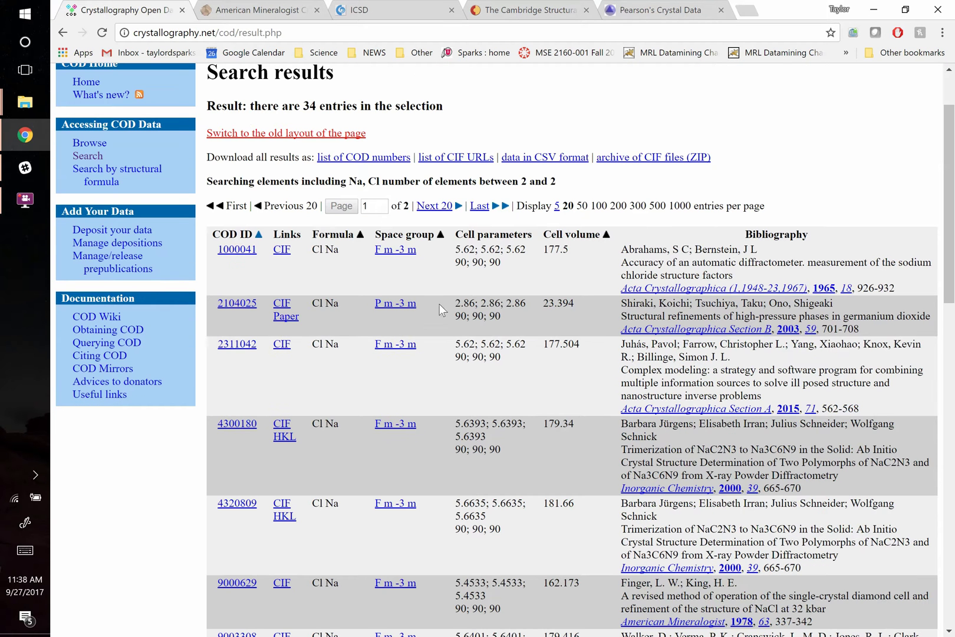
scroll(443, 273, down, 11)
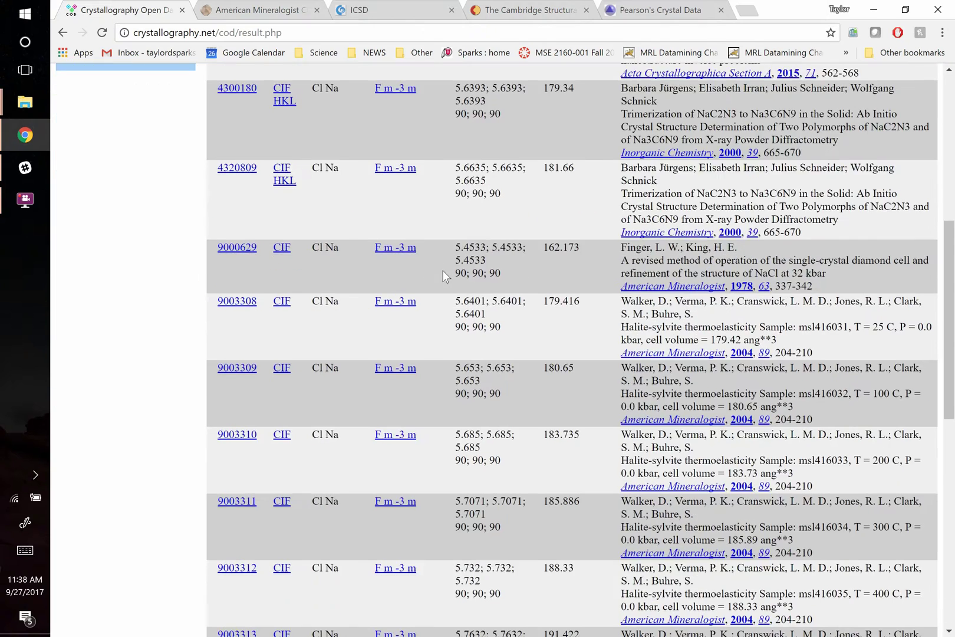
scroll(444, 274, down, 2)
scroll(444, 275, up, 7)
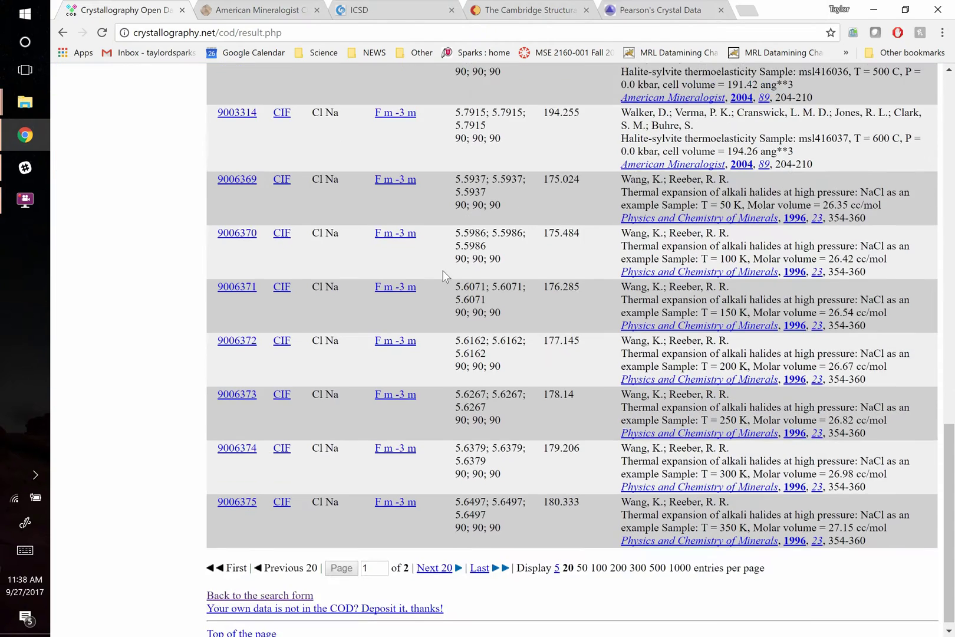
scroll(445, 275, up, 2)
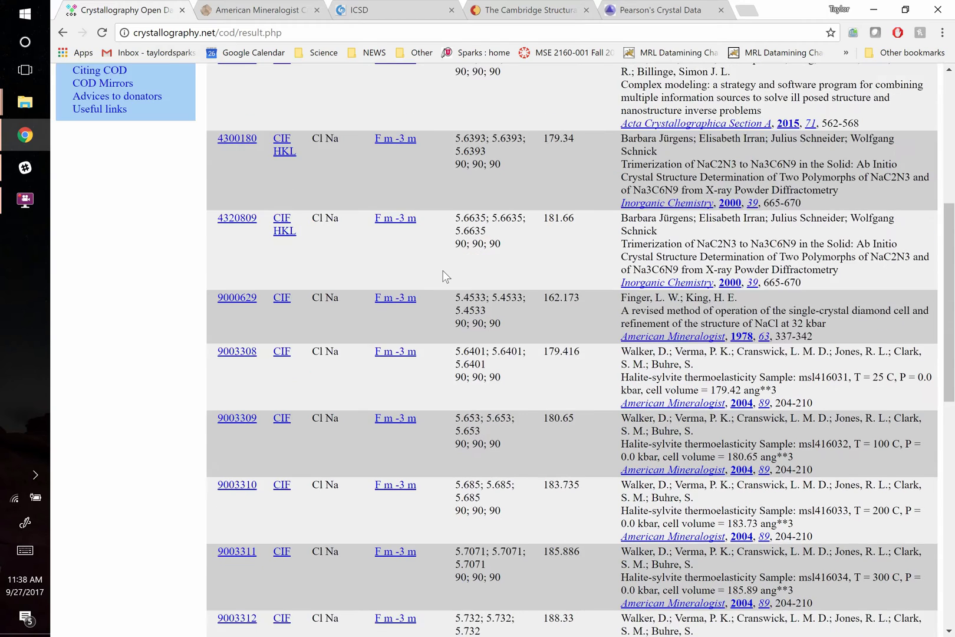
scroll(446, 275, up, 3)
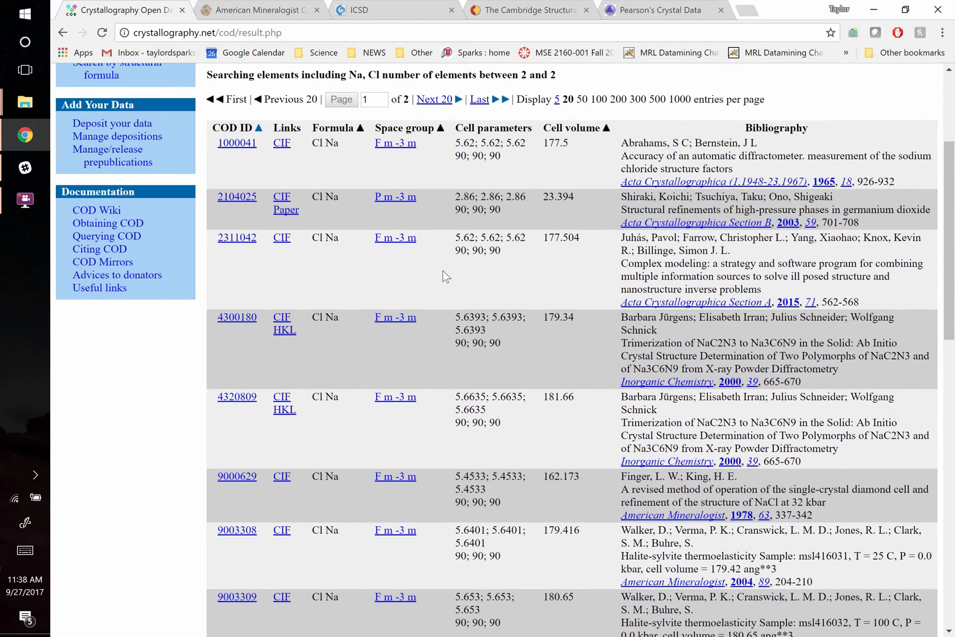
scroll(445, 275, up, 1)
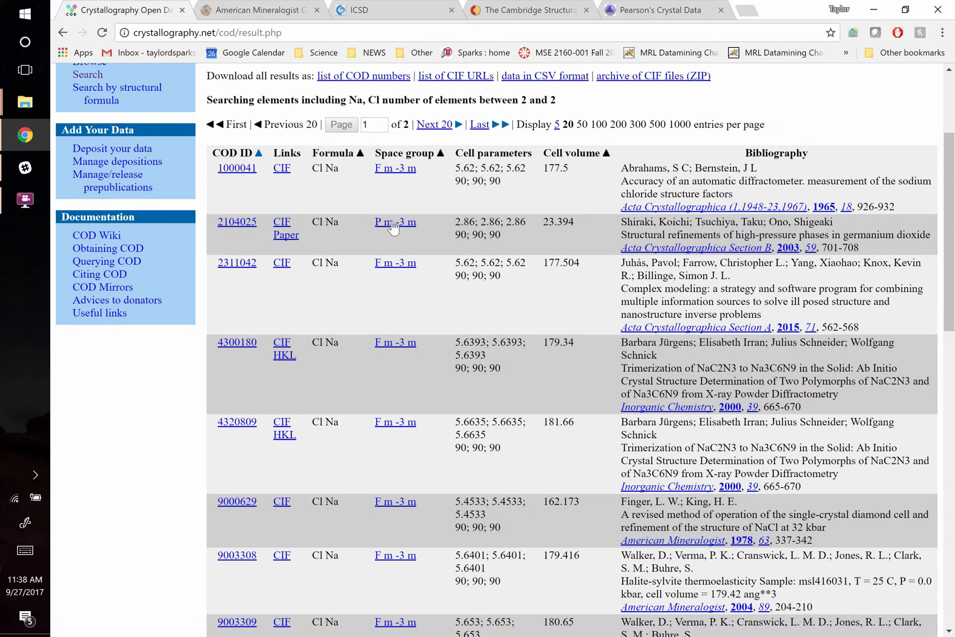
scroll(393, 229, up, 1)
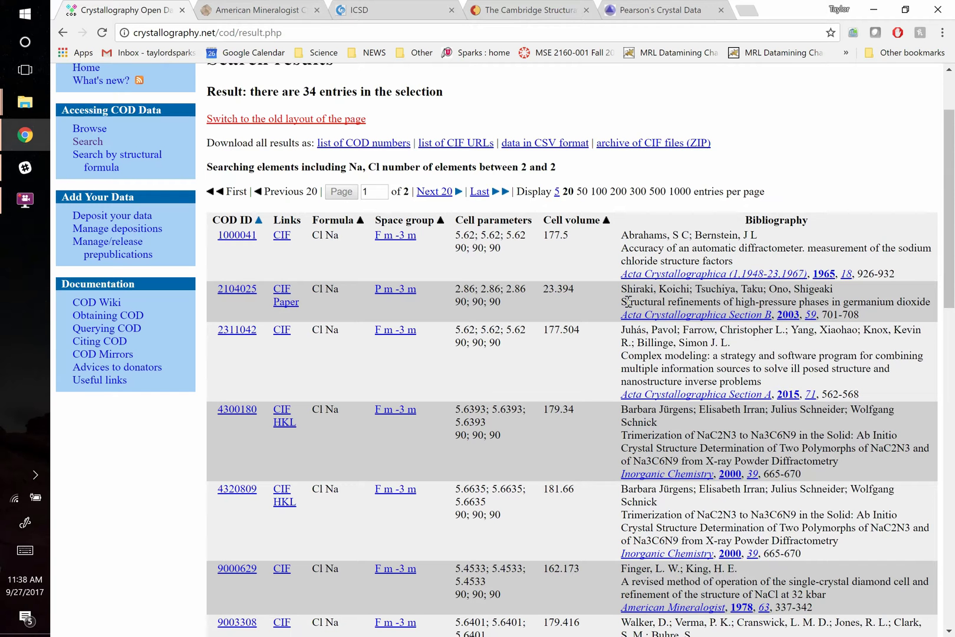
- Highlight the second entry's article title and the first entry's Cl Na formula, then clear them
drag(628, 302, 903, 305)
click(903, 304)
double_click(334, 237)
click(335, 239)
click(322, 236)
- Download 1000041.cif, open it in VESTA, and tilt the NaCl model to an oblique view
click(281, 236)
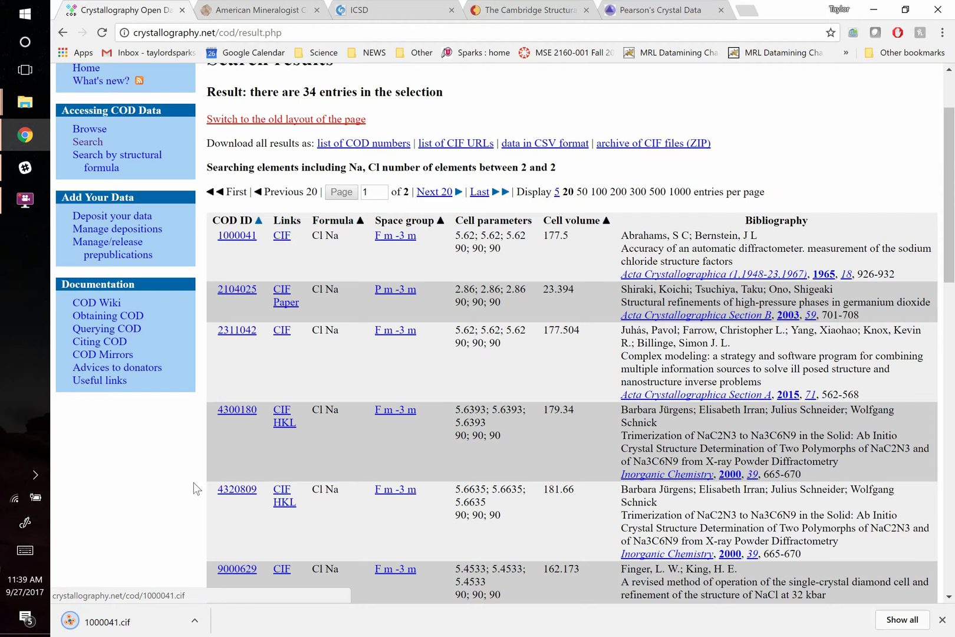
click(141, 624)
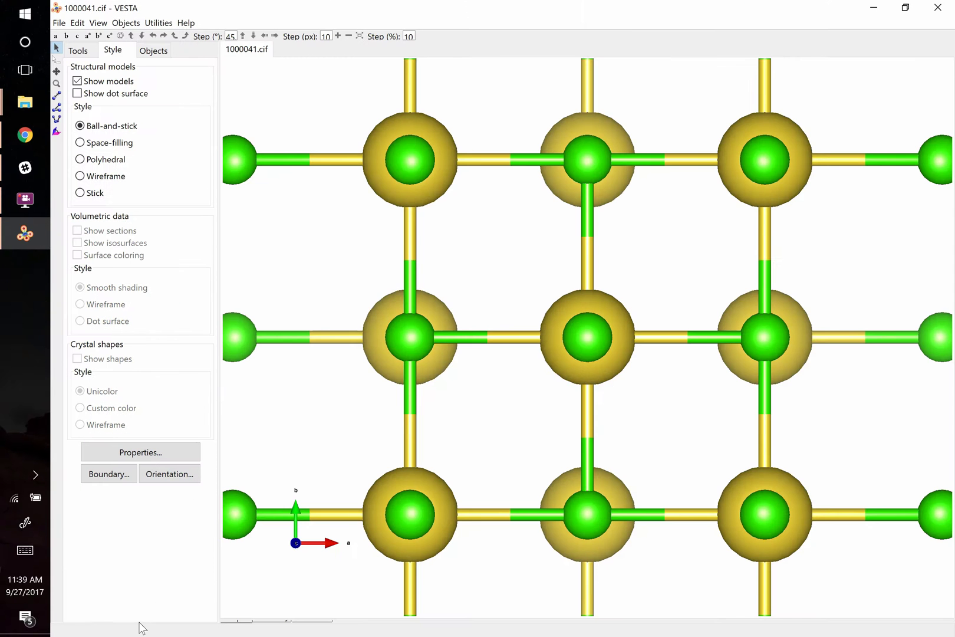
mouse_move(672, 264)
mouse_down()
mouse_move(607, 295)
mouse_move(657, 275)
mouse_up()
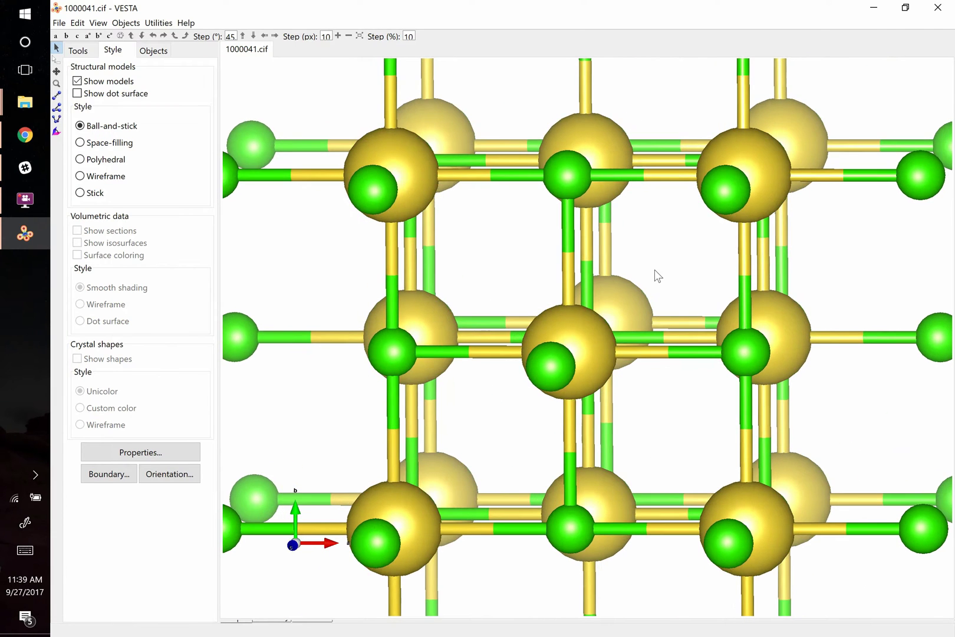
key(alt+Tab)
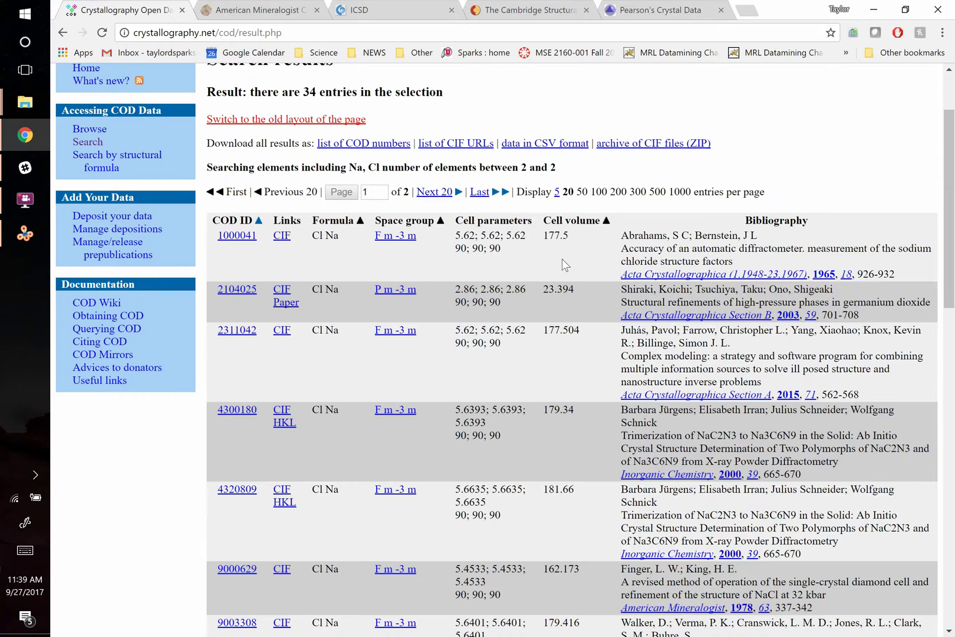
scroll(562, 259, down, 3)
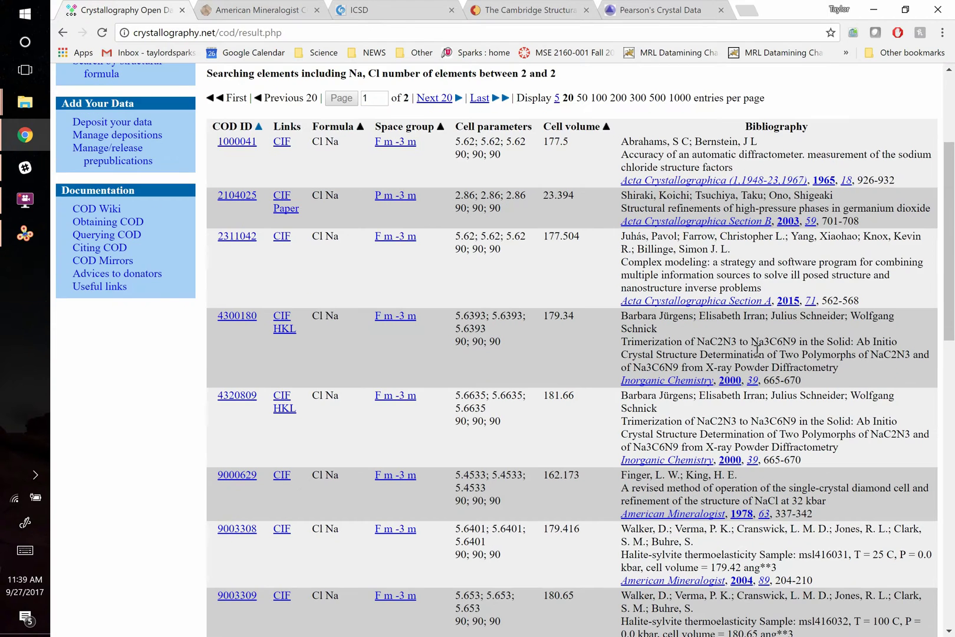
scroll(769, 429, down, 3)
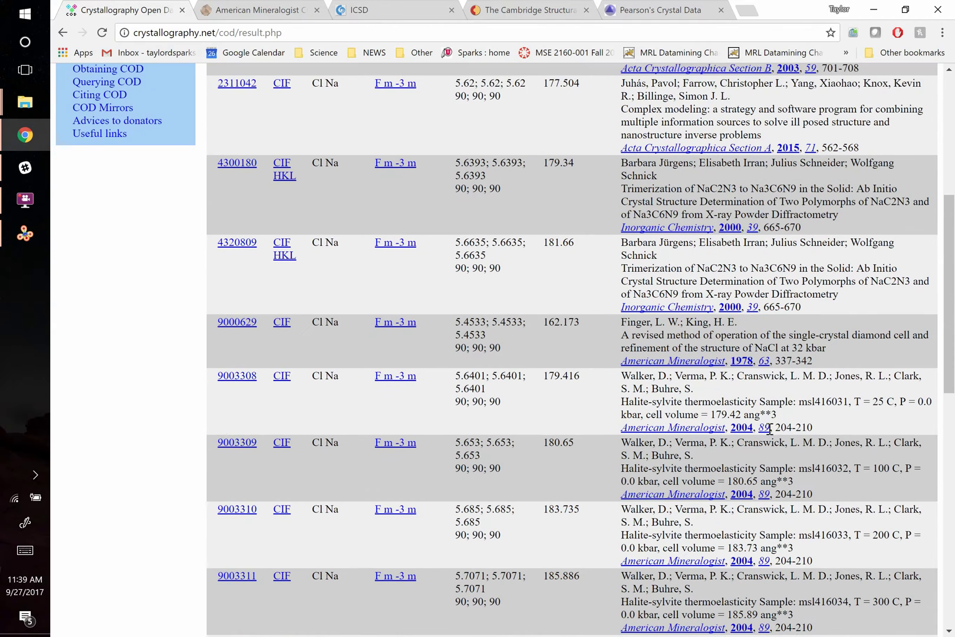
scroll(808, 416, down, 1)
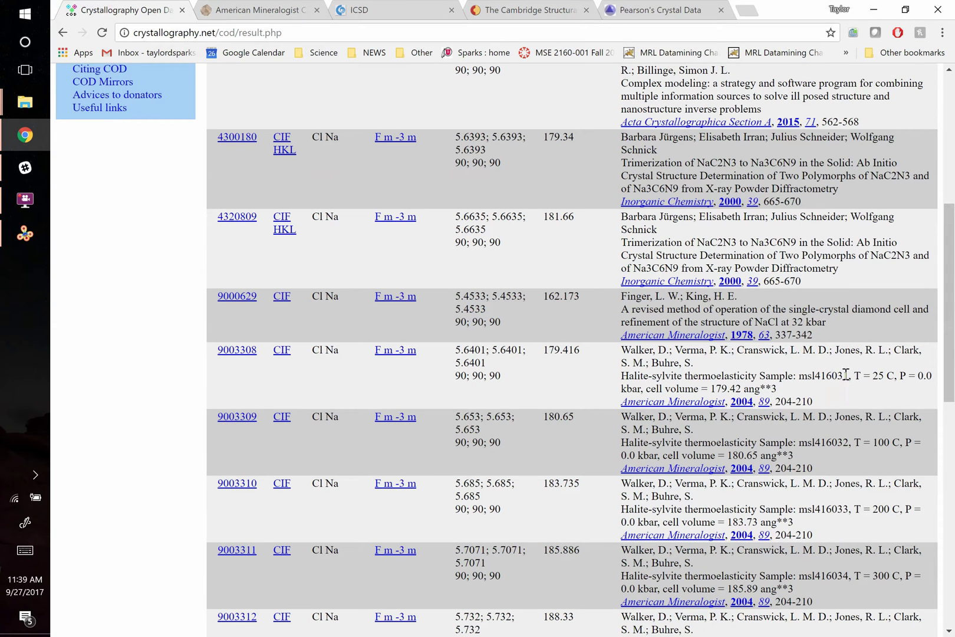
drag(851, 376, 913, 394)
scroll(890, 440, down, 3)
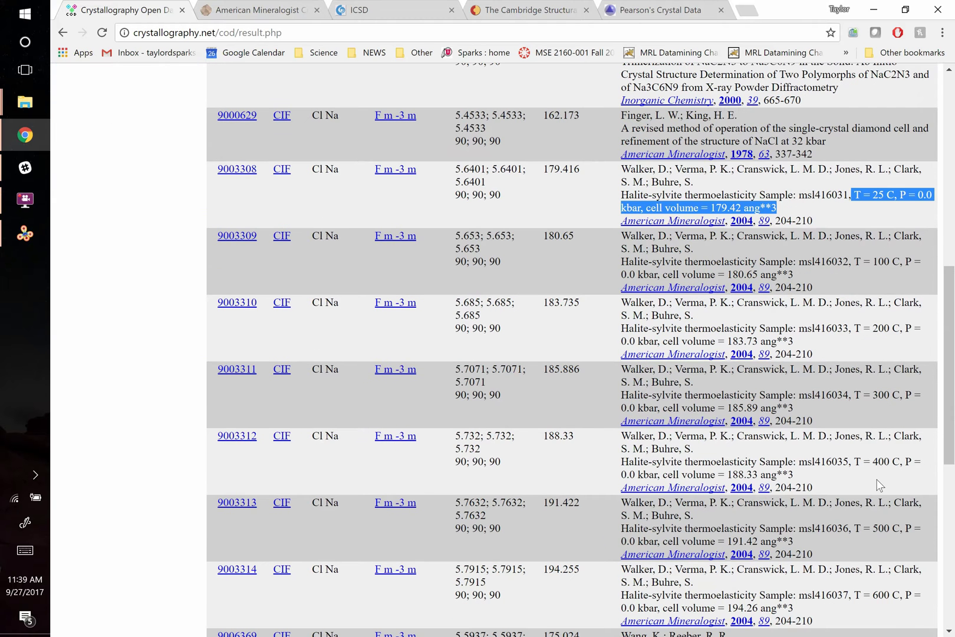
scroll(883, 599, down, 3)
scroll(883, 598, down, 2)
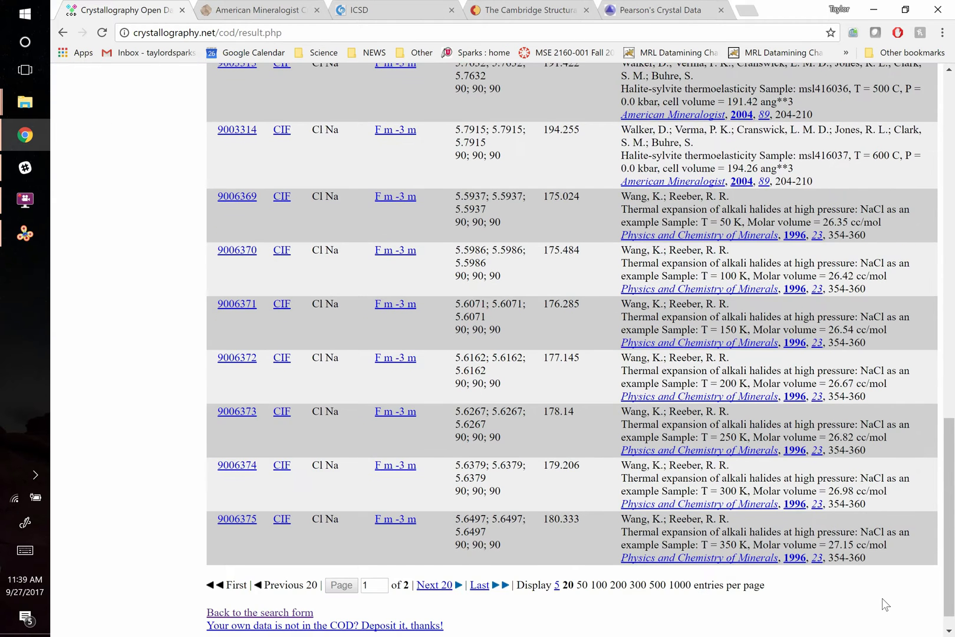
scroll(883, 598, up, 5)
scroll(327, 328, up, 7)
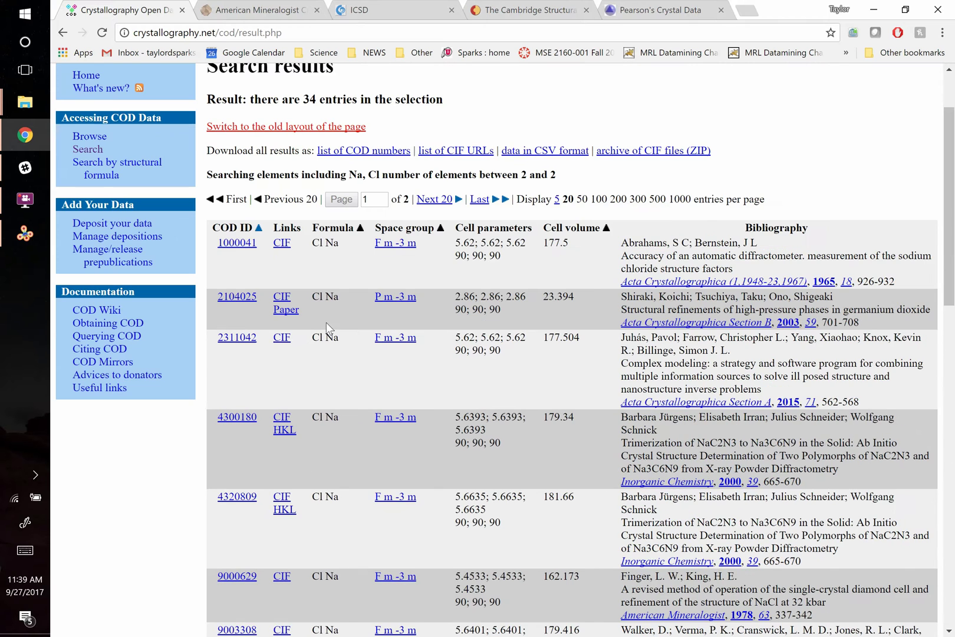
- Open entry 1000041's card and scroll through its sodium chloride parameters (a = 5.62 Å, 177.5 Å³)
click(236, 243)
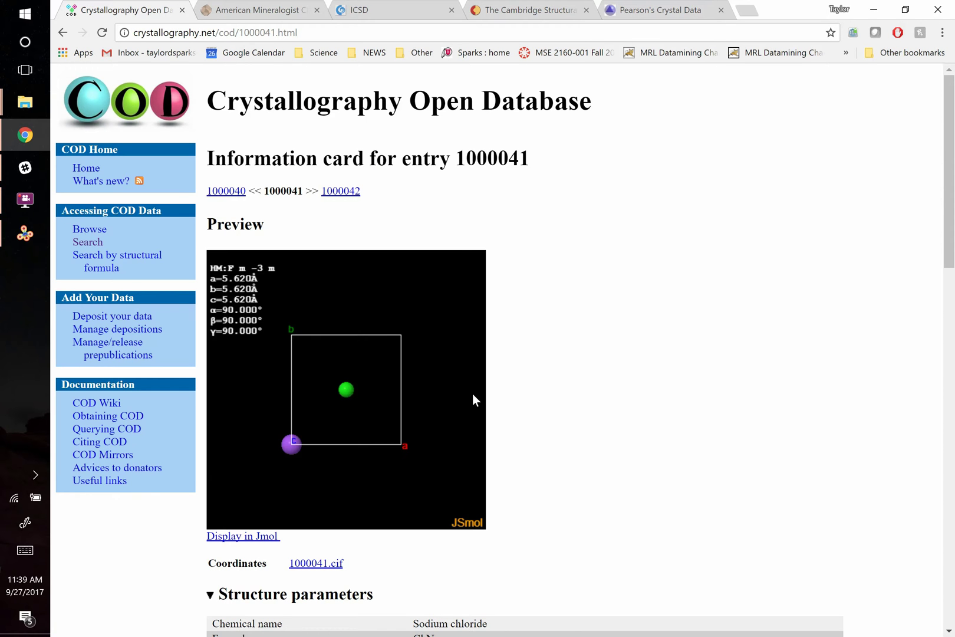
scroll(631, 406, down, 5)
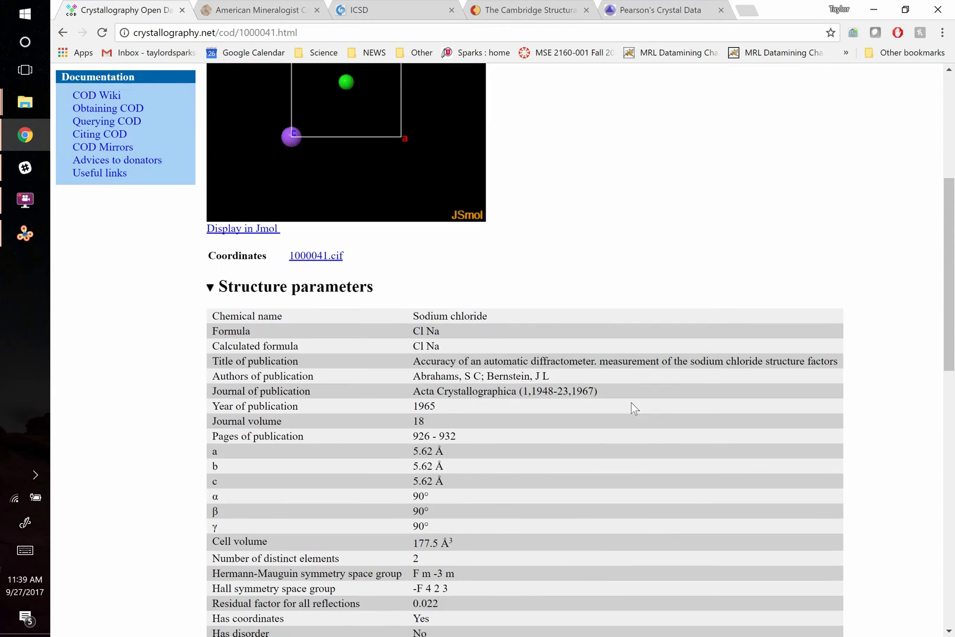
scroll(633, 406, up, 4)
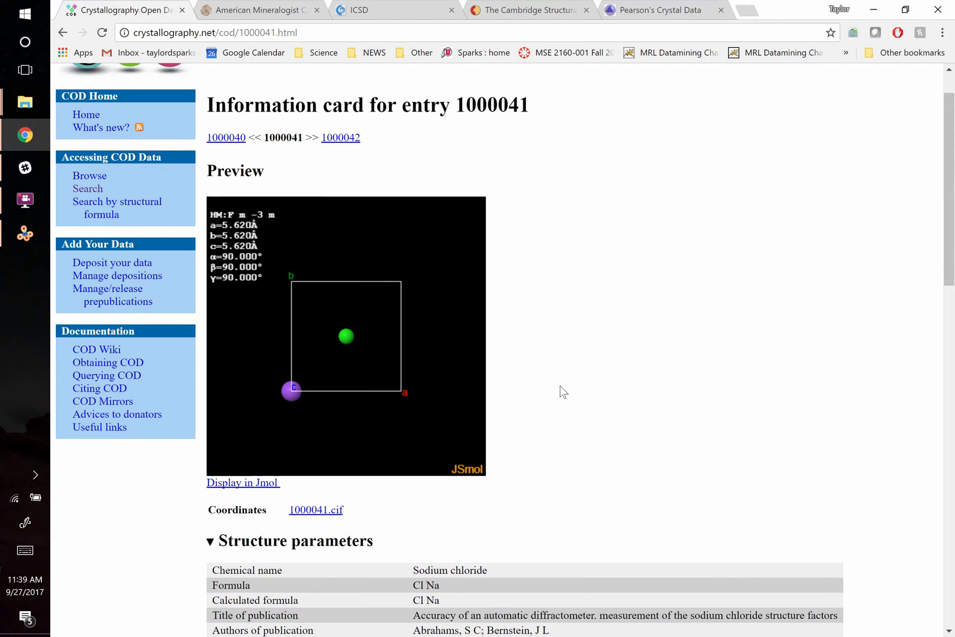
scroll(603, 386, down, 6)
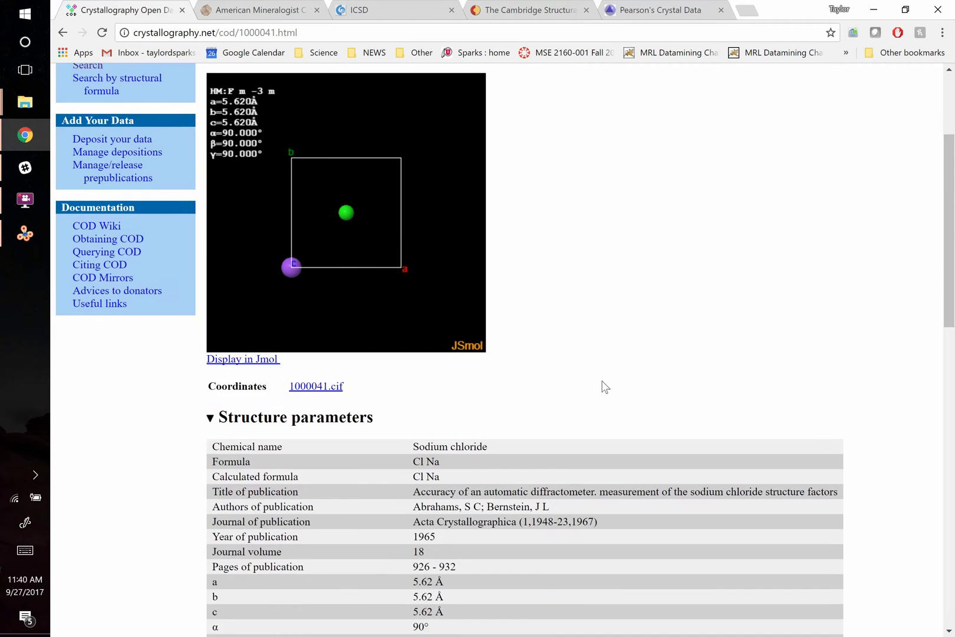
scroll(604, 386, down, 2)
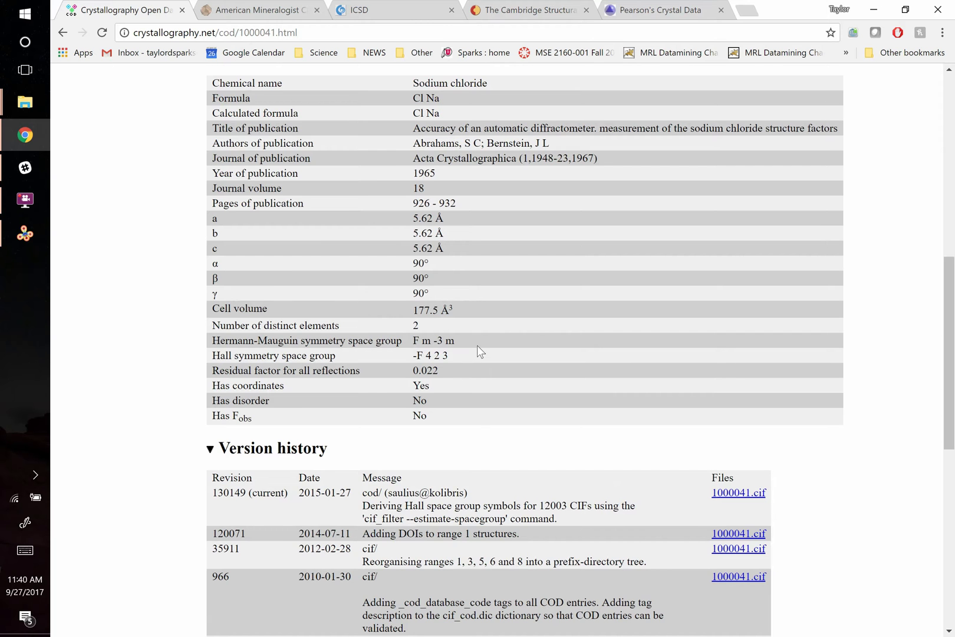
scroll(478, 345, down, 5)
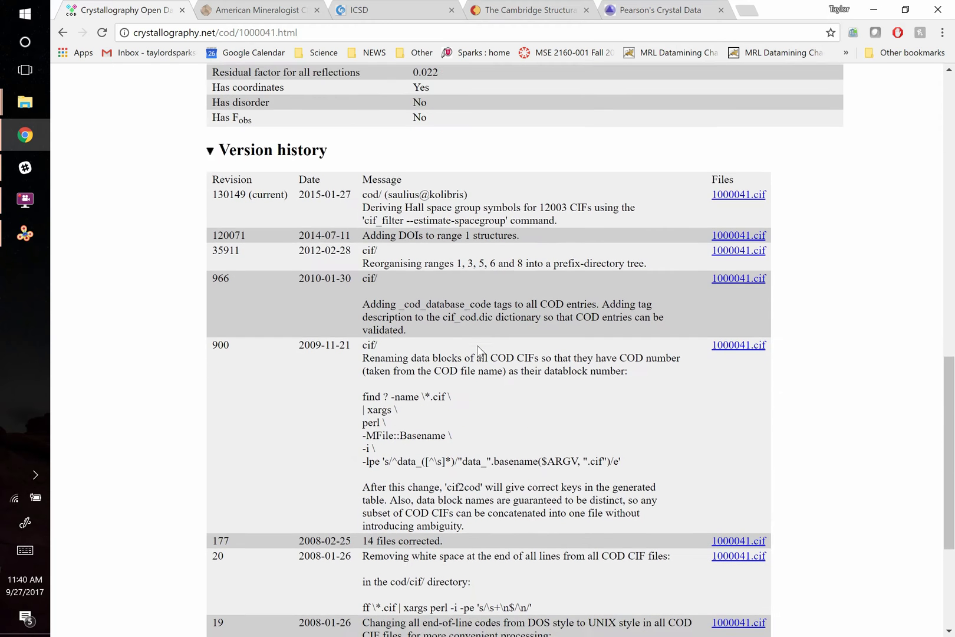
scroll(477, 345, down, 3)
scroll(477, 345, up, 2)
scroll(479, 348, down, 2)
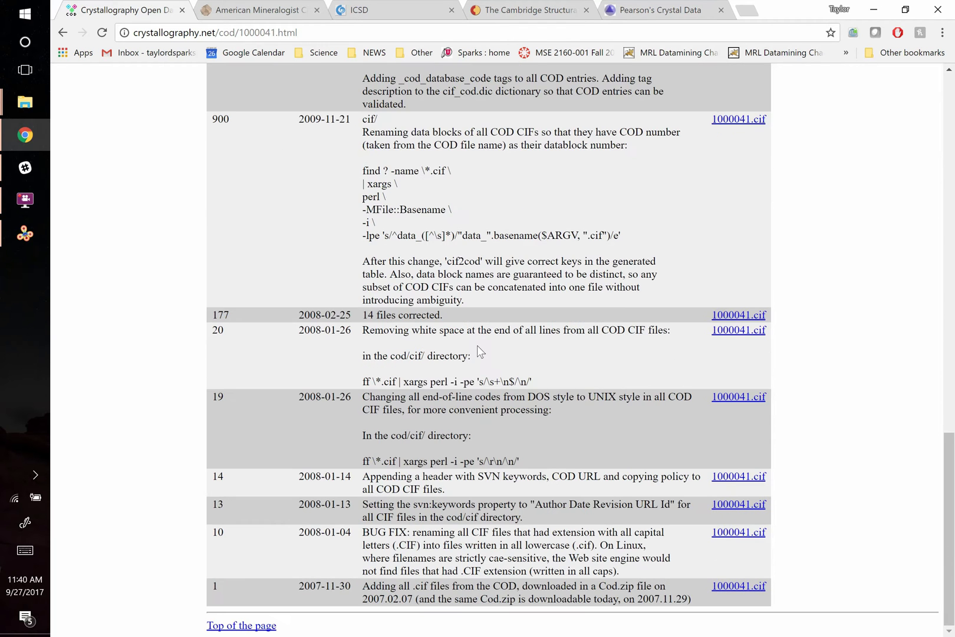
scroll(479, 348, up, 8)
scroll(478, 348, up, 9)
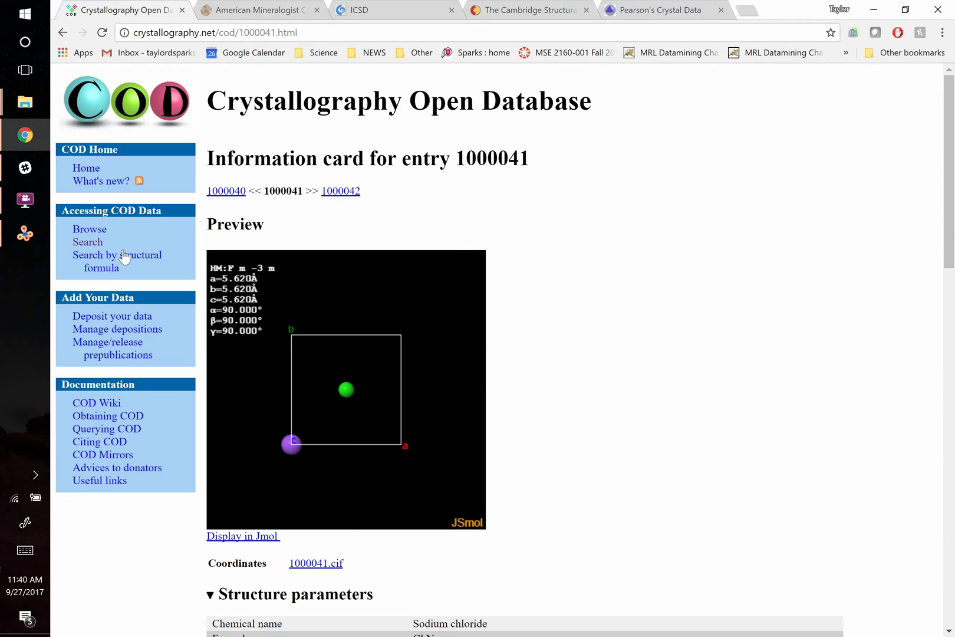
- Return to the COD search form and focus its journal volume field
click(98, 242)
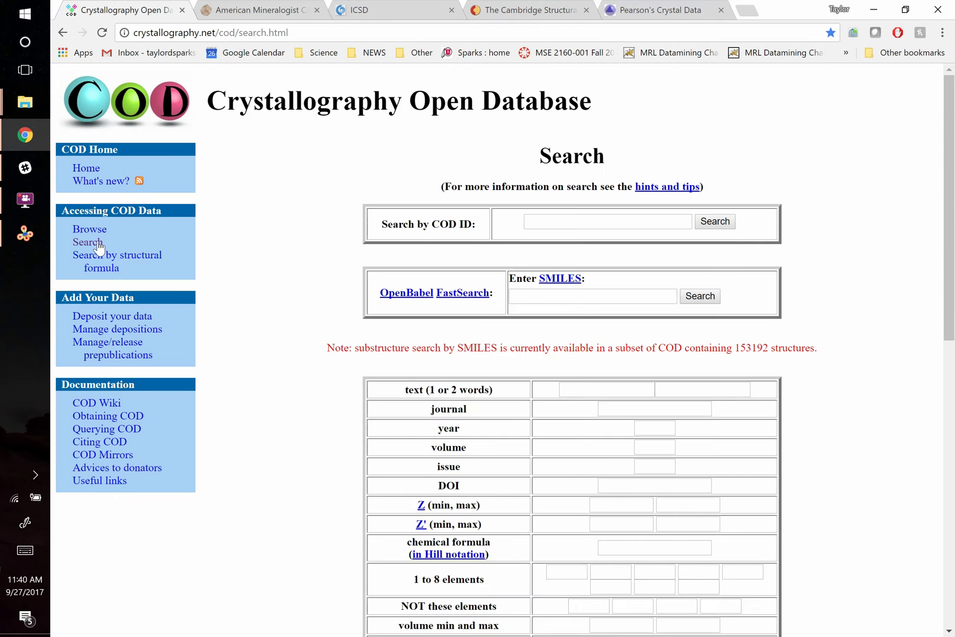
scroll(404, 345, down, 1)
scroll(404, 345, down, 4)
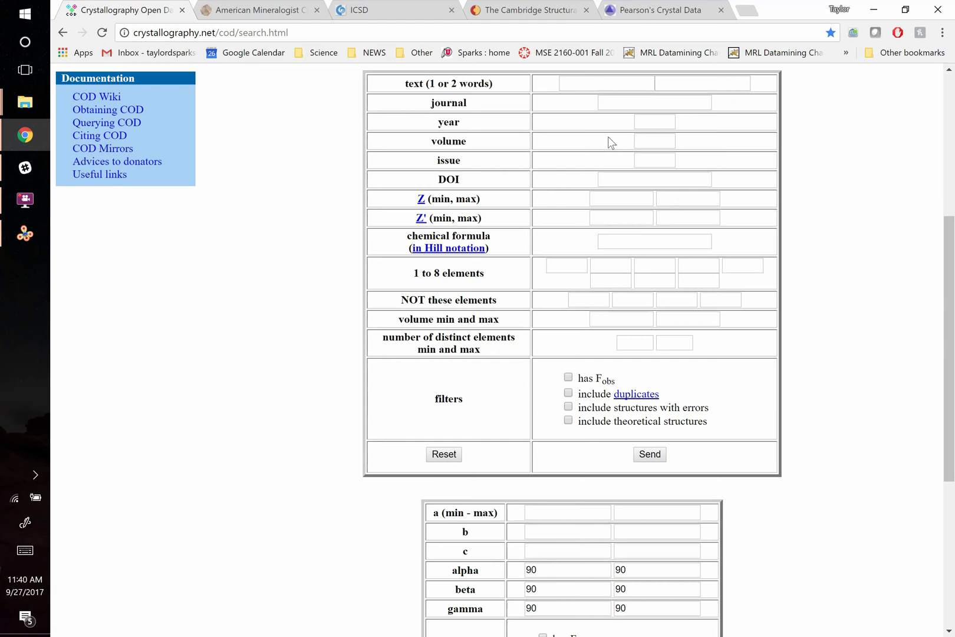
click(655, 141)
scroll(572, 241, down, 3)
scroll(519, 358, up, 3)
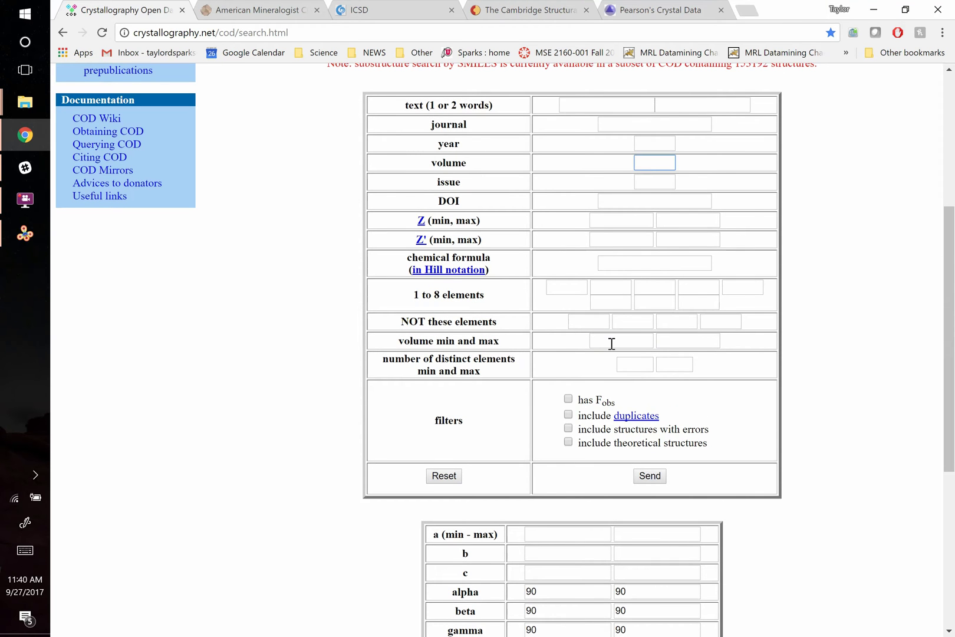
- Focus the cell volume min/max and a/b cell-length criteria fields
click(609, 341)
click(703, 342)
scroll(624, 417, down, 2)
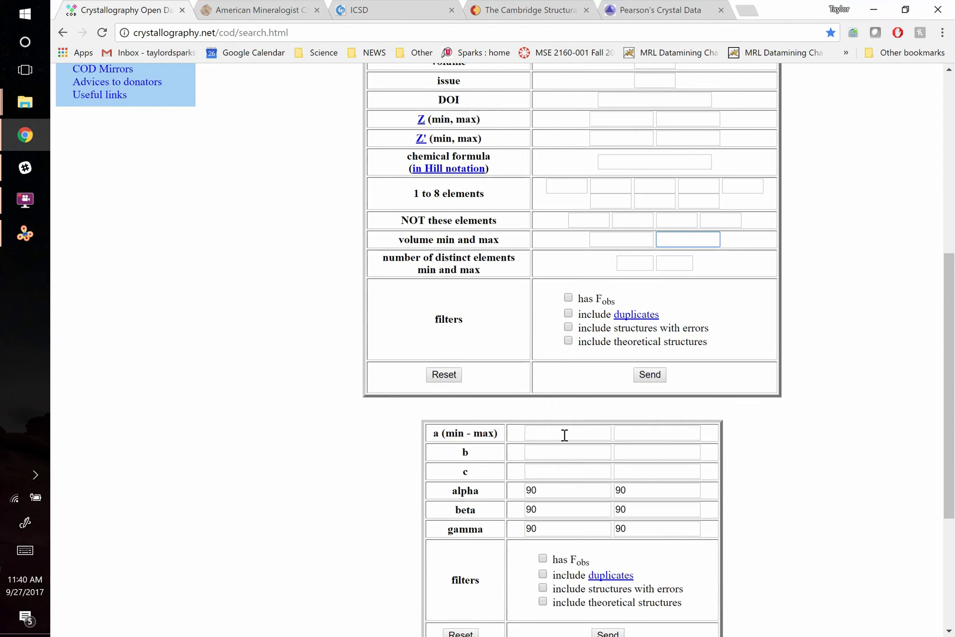
click(565, 436)
click(636, 437)
click(601, 450)
scroll(517, 345, up, 7)
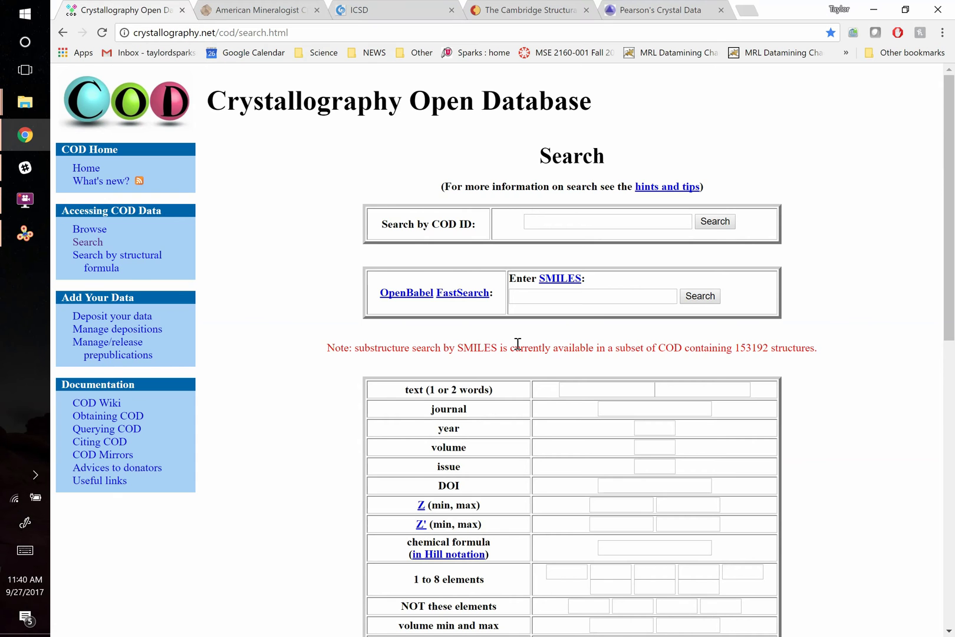
- Search the American Mineralogist database for the mineral 'murataite'
click(276, 8)
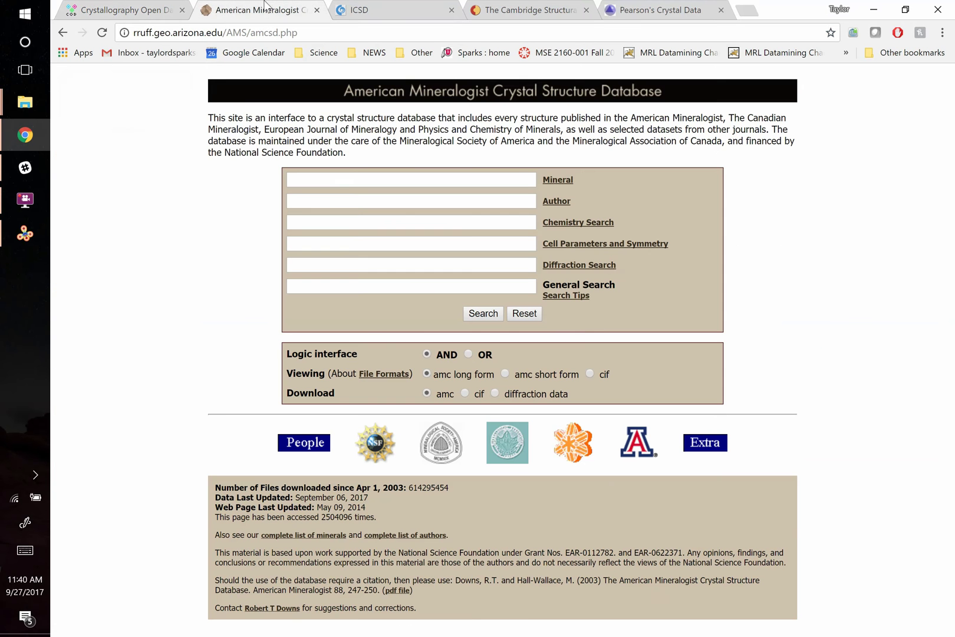
click(333, 181)
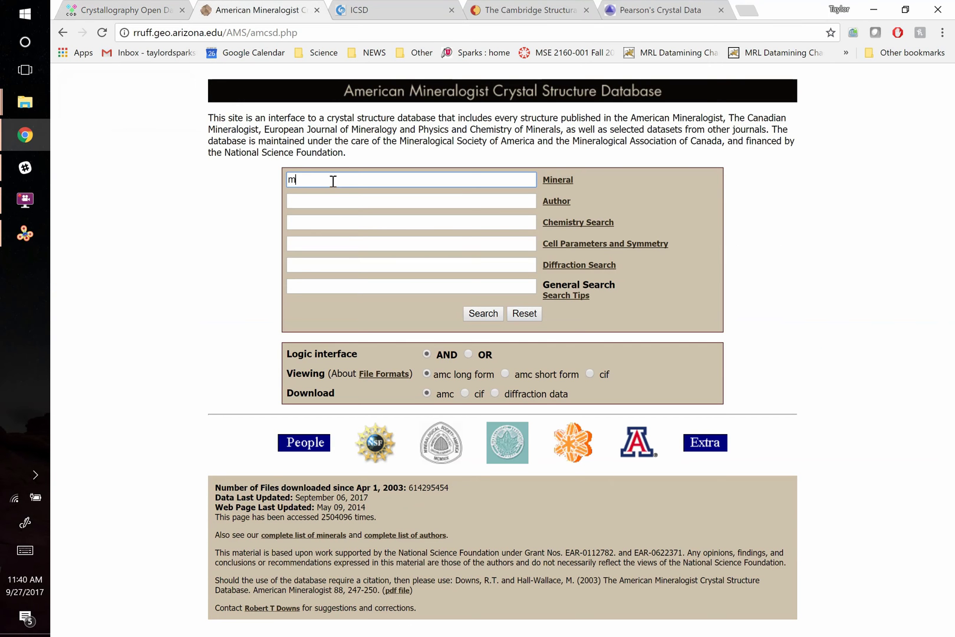
text(murataite)
key(Return)
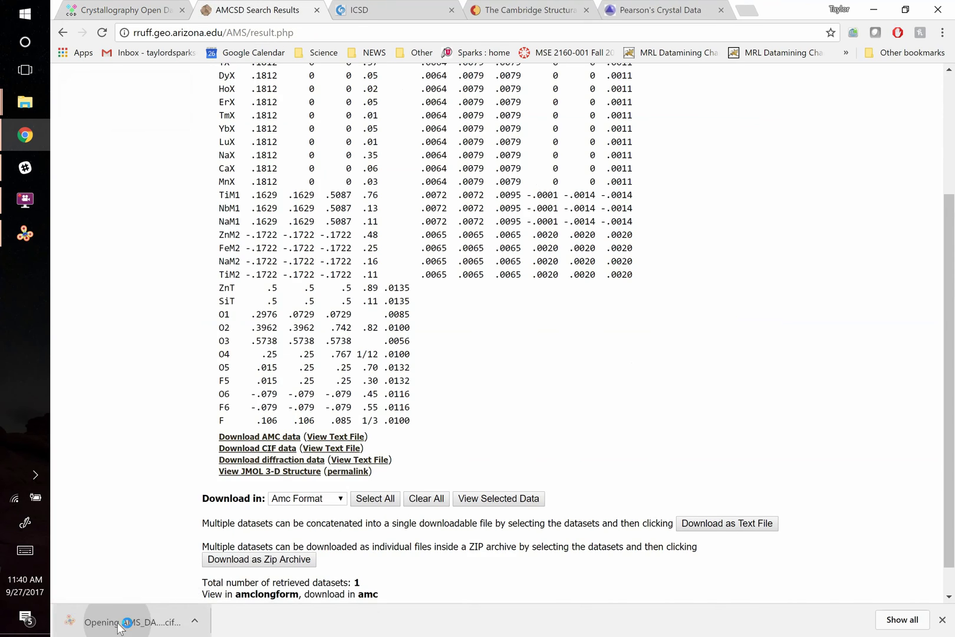
- Tilt the murataite model in VESTA into perspective and switch back toward the browser
mouse_move(488, 361)
mouse_down()
mouse_move(439, 389)
mouse_move(329, 399)
mouse_move(484, 369)
mouse_up()
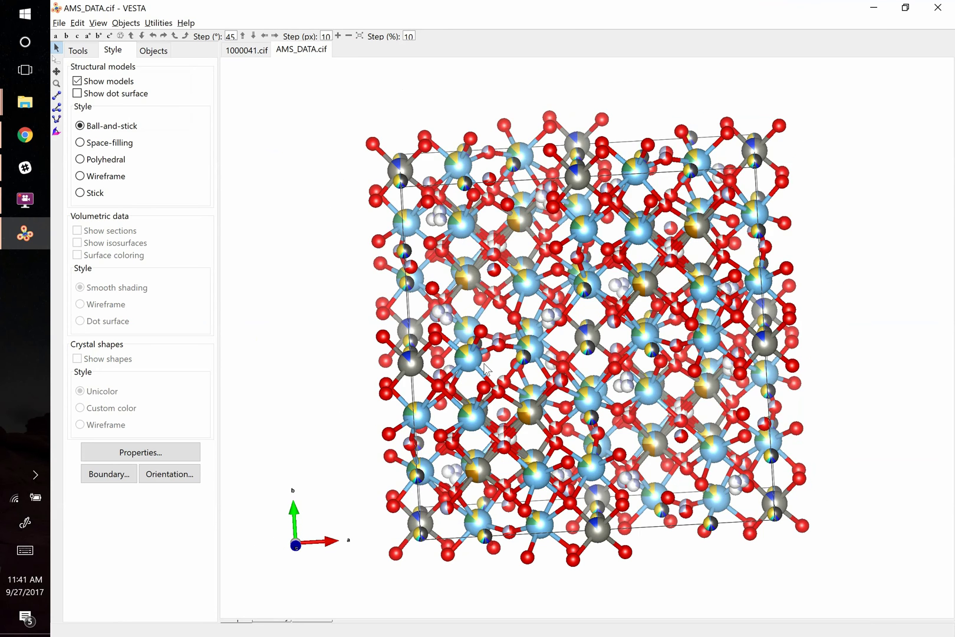
key(alt+Tab)
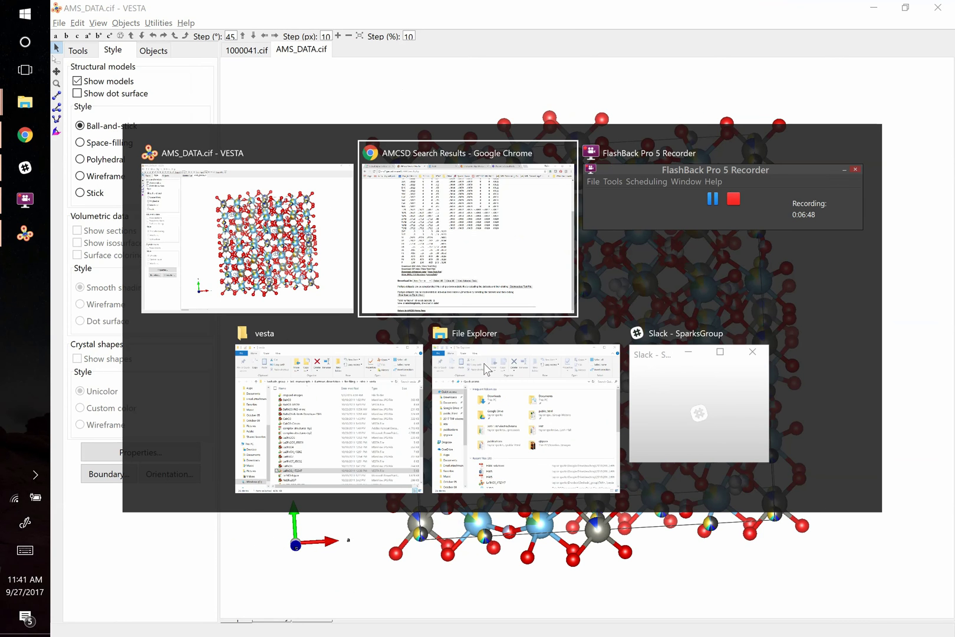